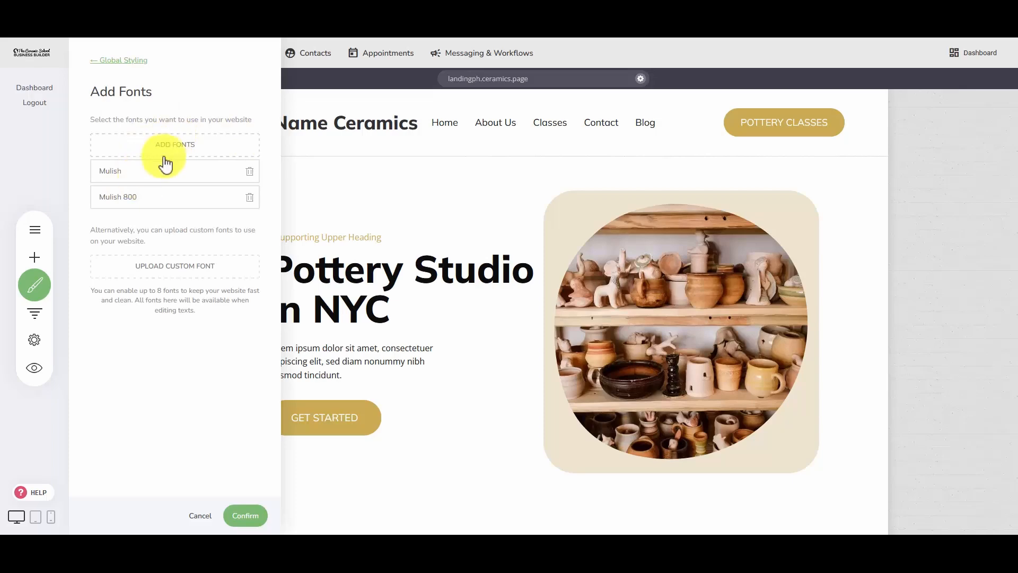
# Add the Pacifico Google font to the website's fonts and confirm.
pyautogui.click(167, 154)
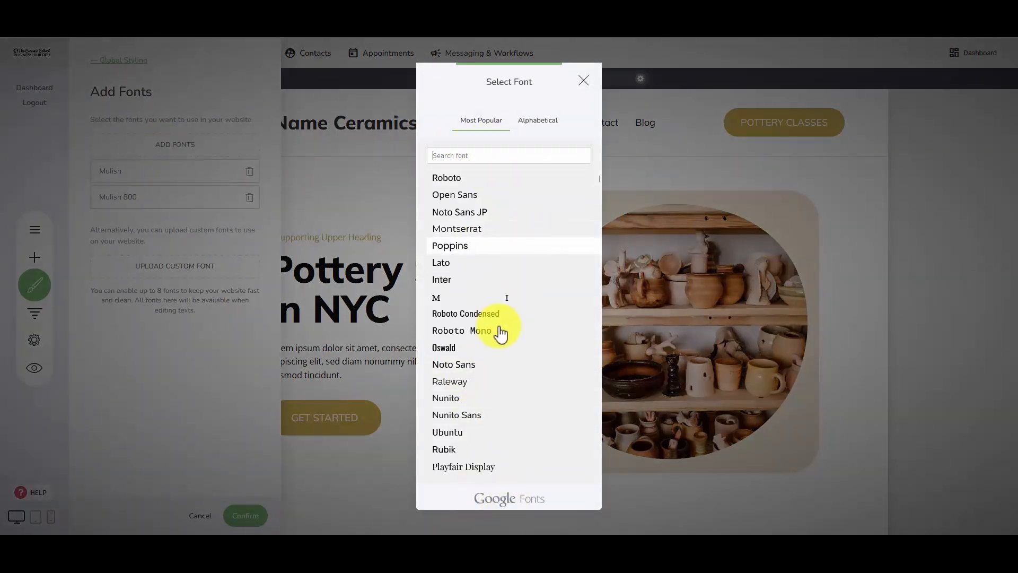
pyautogui.scroll(-6, 491, 366)
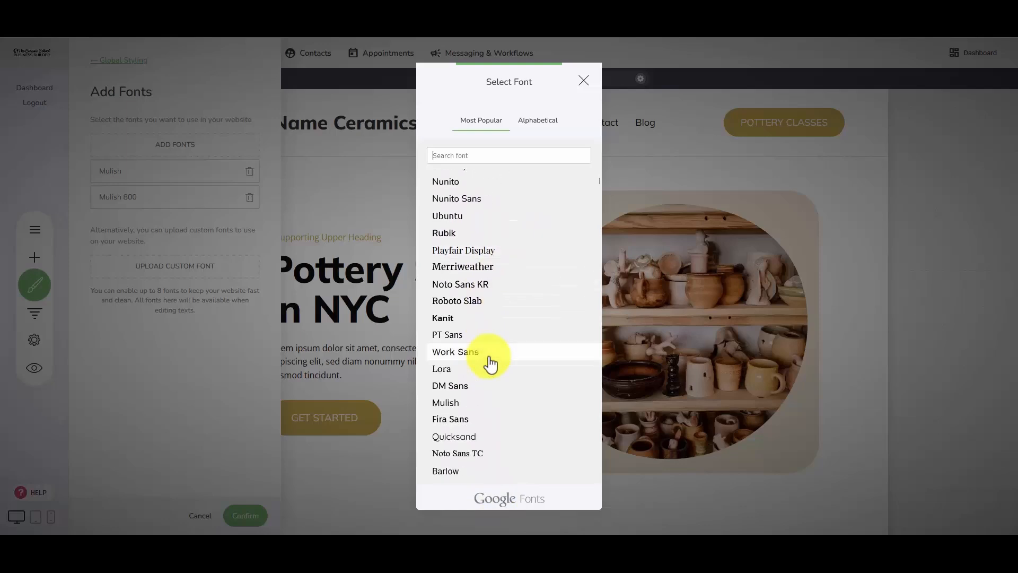
pyautogui.scroll(-8, 491, 366)
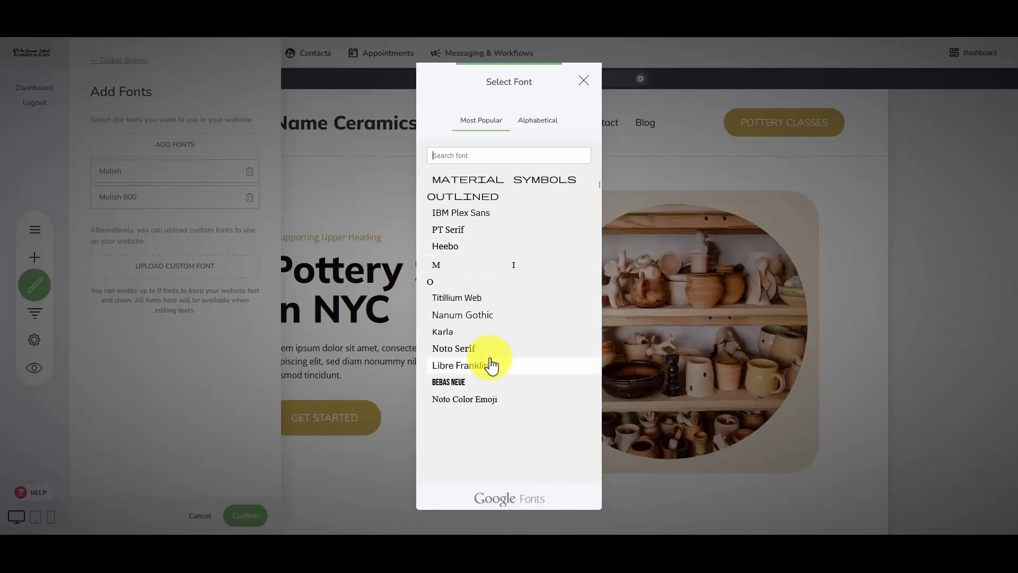
pyautogui.scroll(-8, 491, 365)
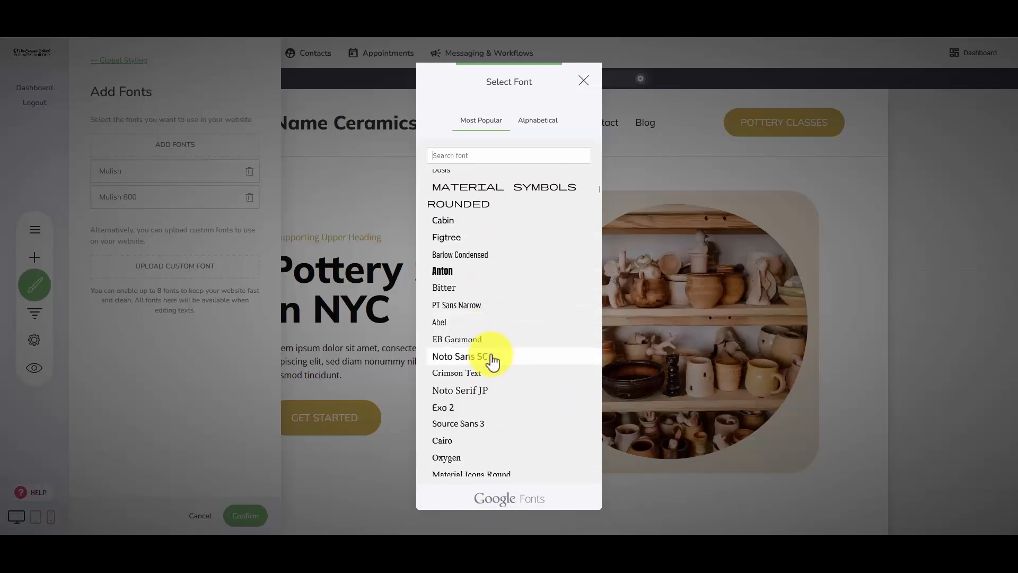
pyautogui.scroll(-3, 493, 364)
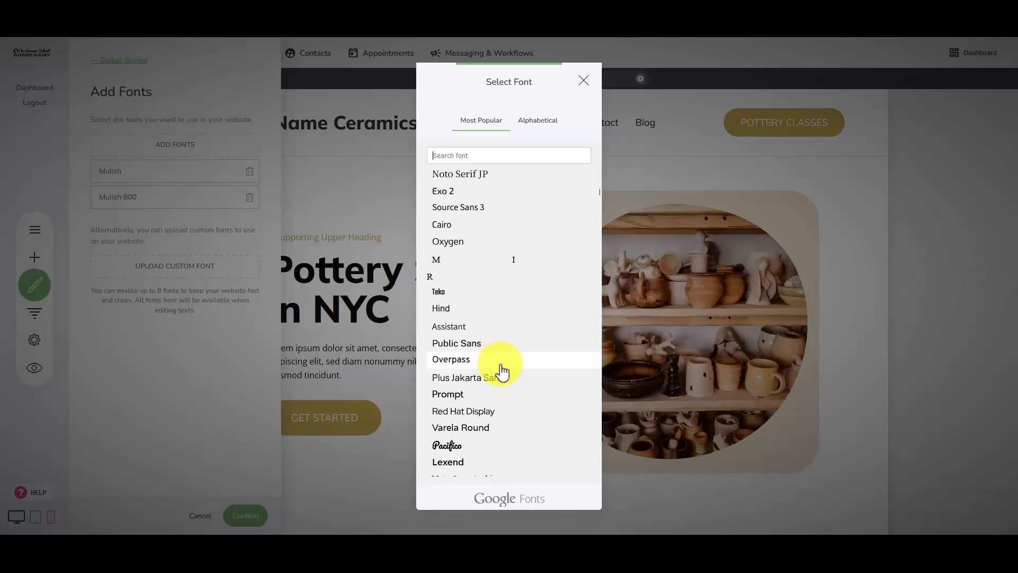
pyautogui.scroll(-3, 501, 371)
pyautogui.click(449, 320)
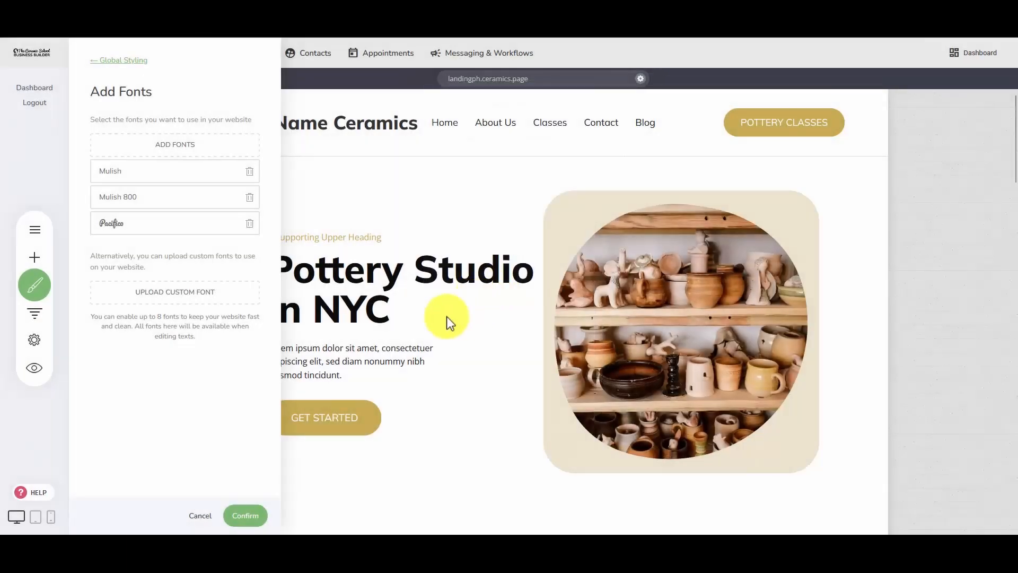
pyautogui.click(247, 516)
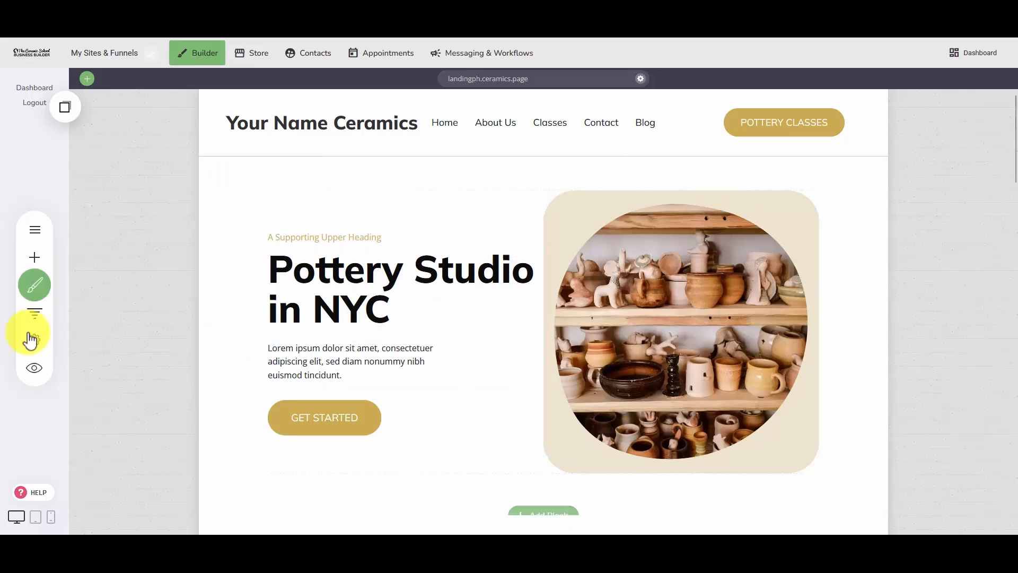
# Change the font of the "Pottery Studio in NYC" heading to Pacifico directly in its text block.
pyautogui.click(34, 285)
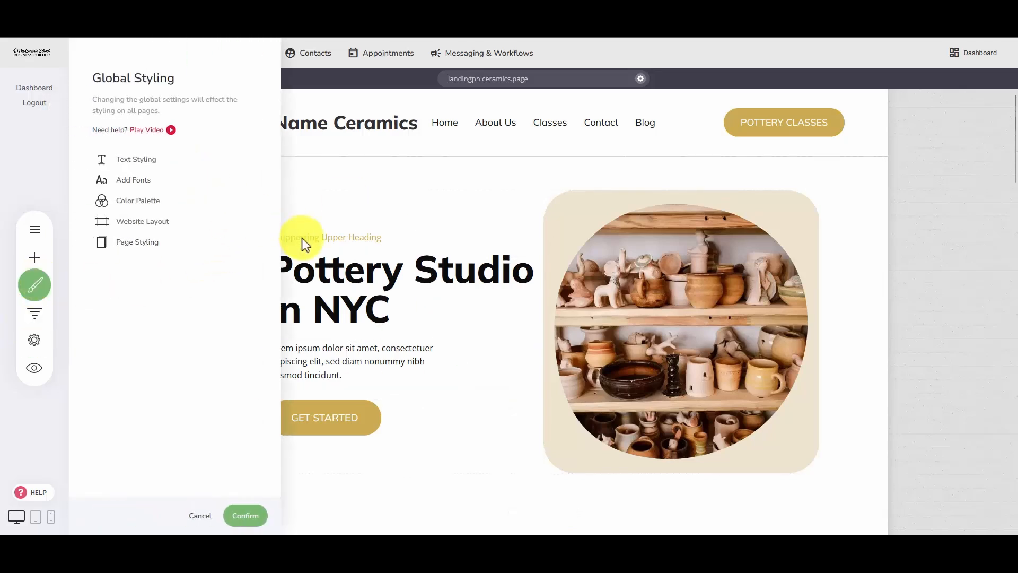
pyautogui.click(428, 312)
pyautogui.click(370, 288)
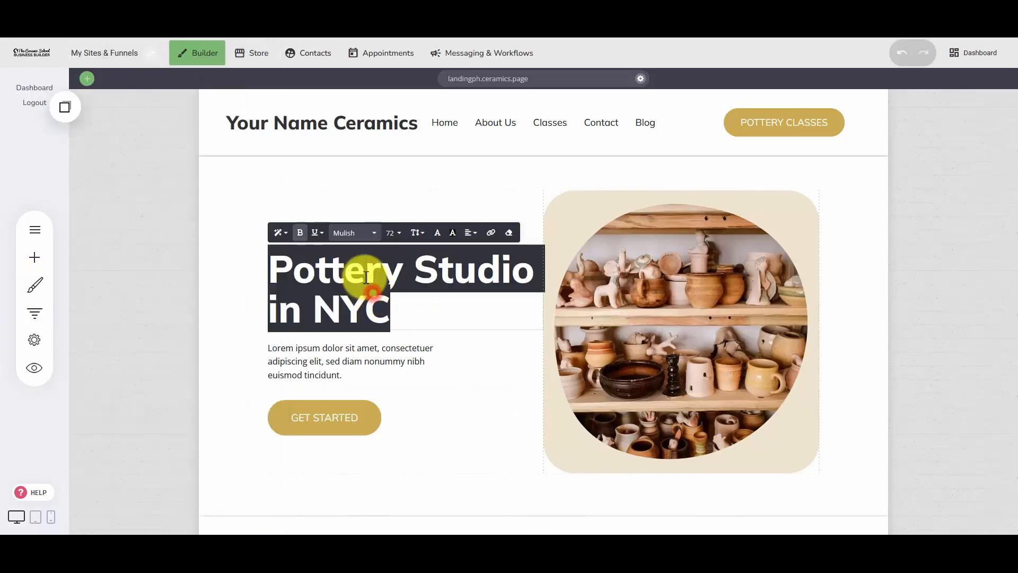
pyautogui.click(358, 234)
pyautogui.click(356, 266)
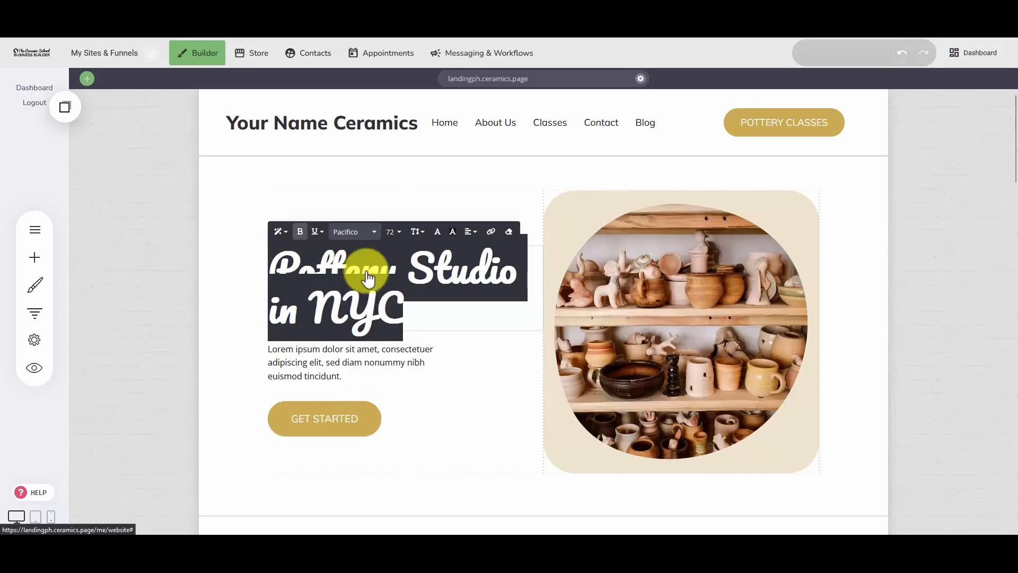
pyautogui.click(192, 317)
# Clear all manual formatting from the "Pottery Studio in NYC" heading.
pyautogui.click(391, 310)
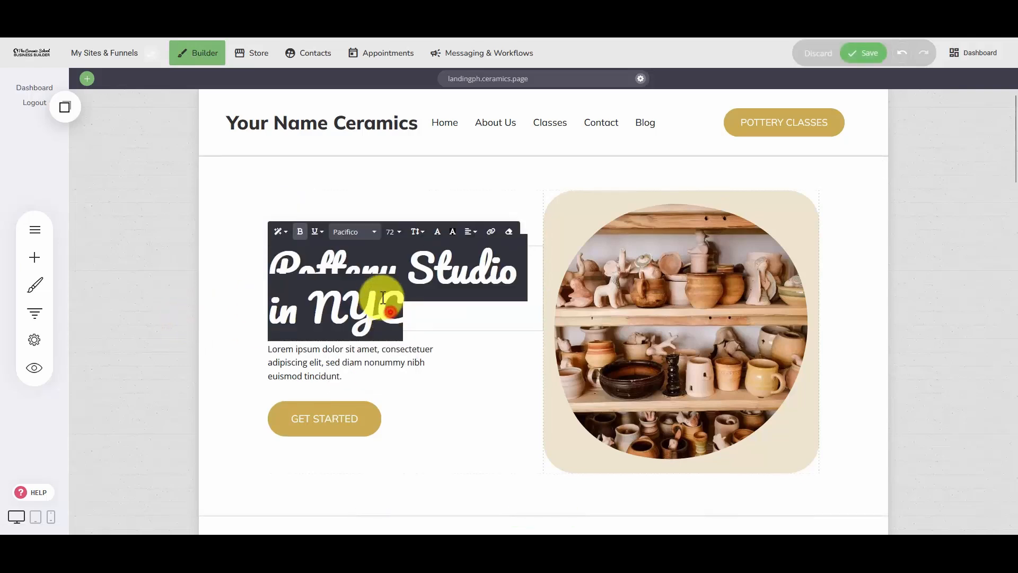
pyautogui.click(509, 235)
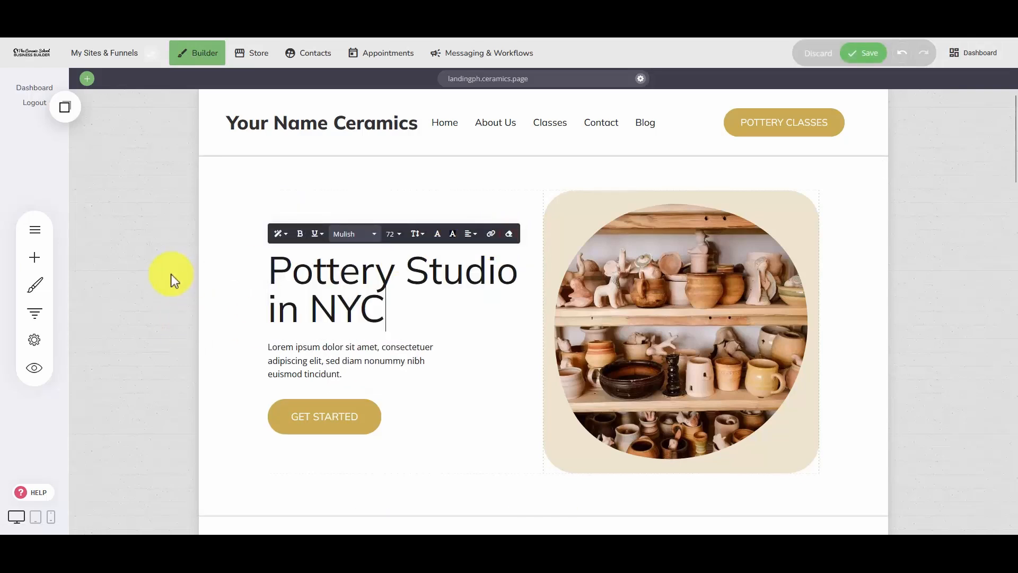
pyautogui.click(170, 274)
# Examine the custom font upload form in the website's font settings and close it without adding a font.
pyautogui.click(34, 285)
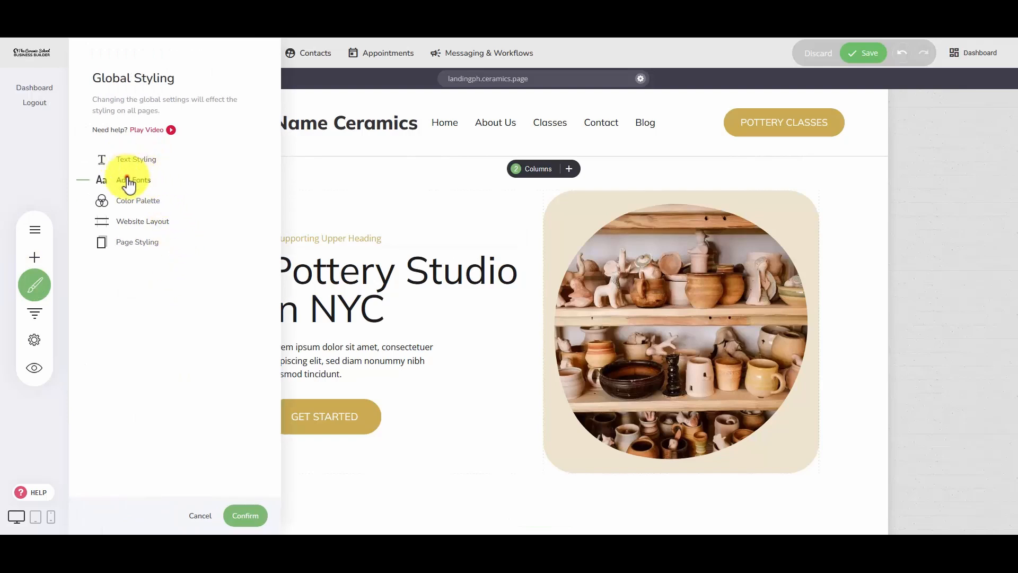
pyautogui.click(128, 181)
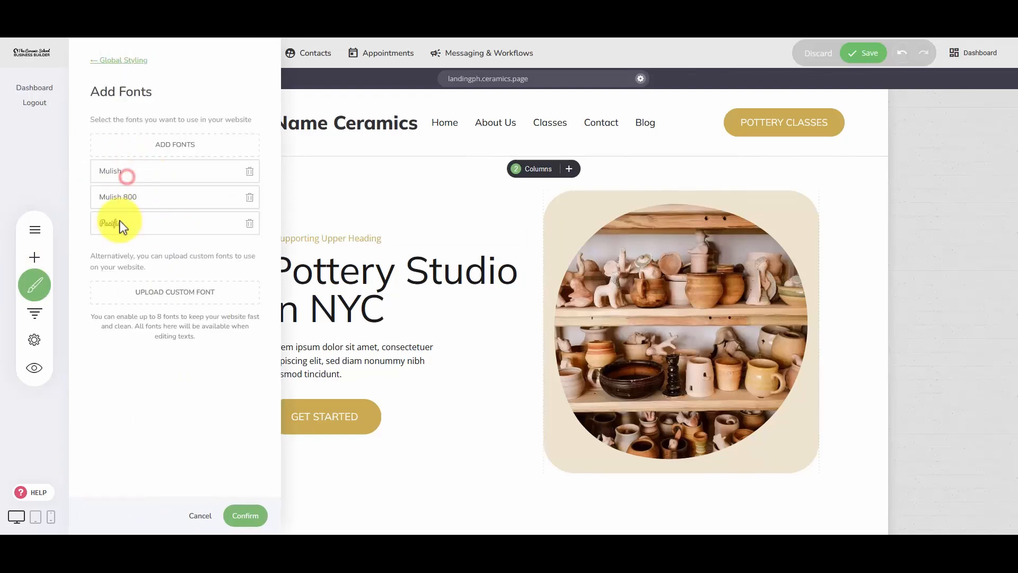
pyautogui.click(155, 294)
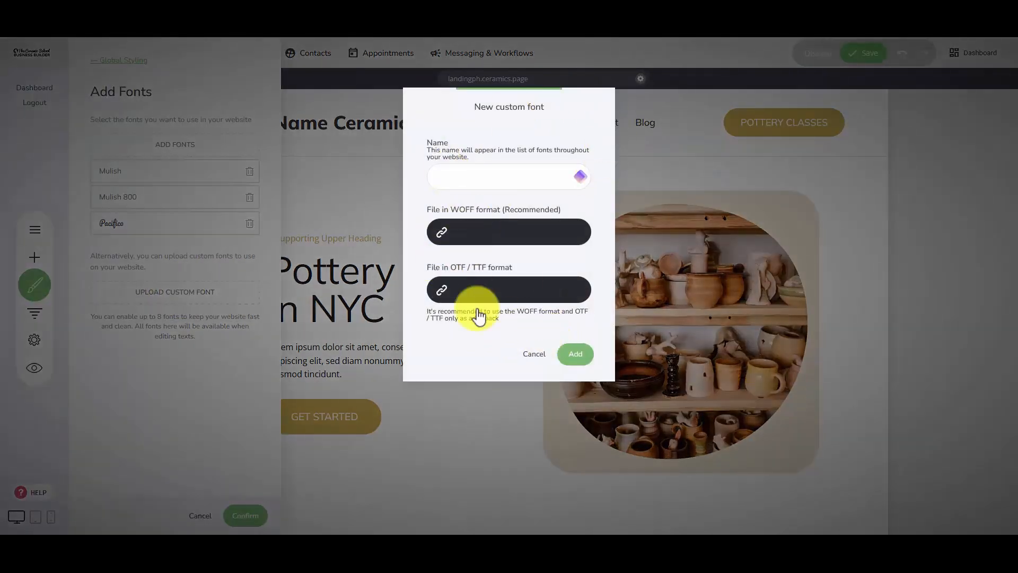
pyautogui.click(534, 363)
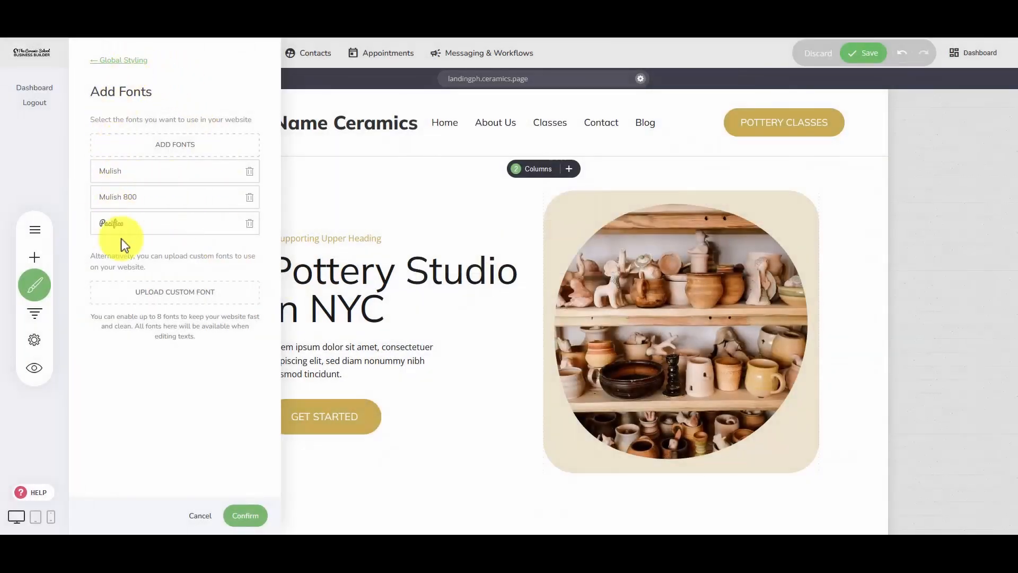
# Set the Heading 1 font to Pacifico in the global text styling.
pyautogui.click(123, 61)
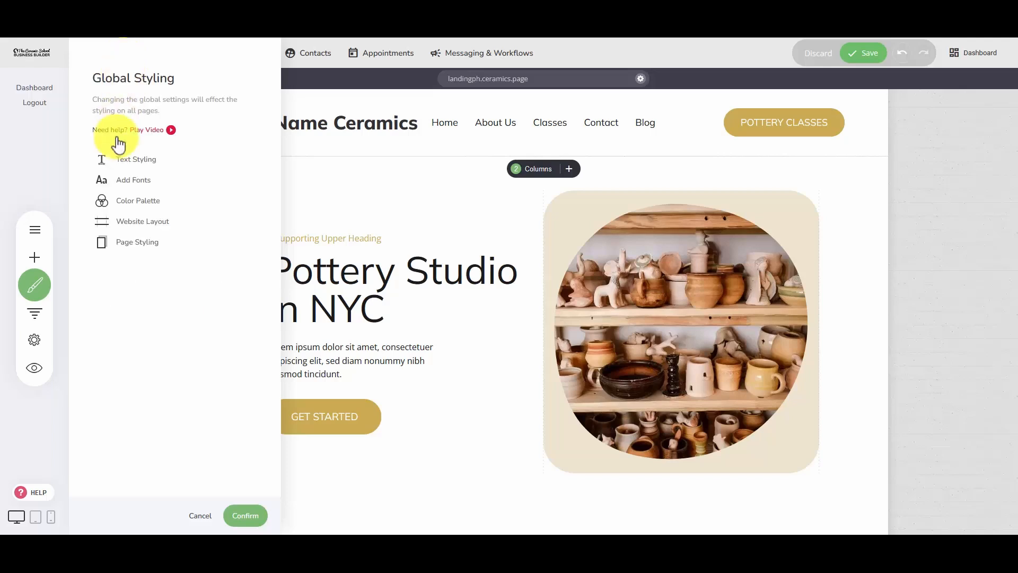
pyautogui.click(126, 164)
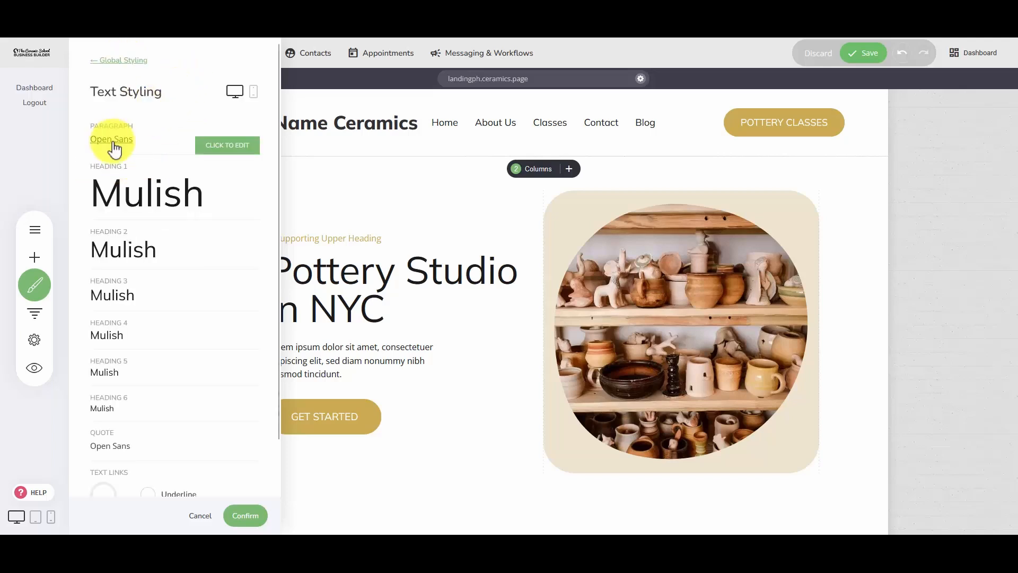
pyautogui.scroll(-2, 144, 358)
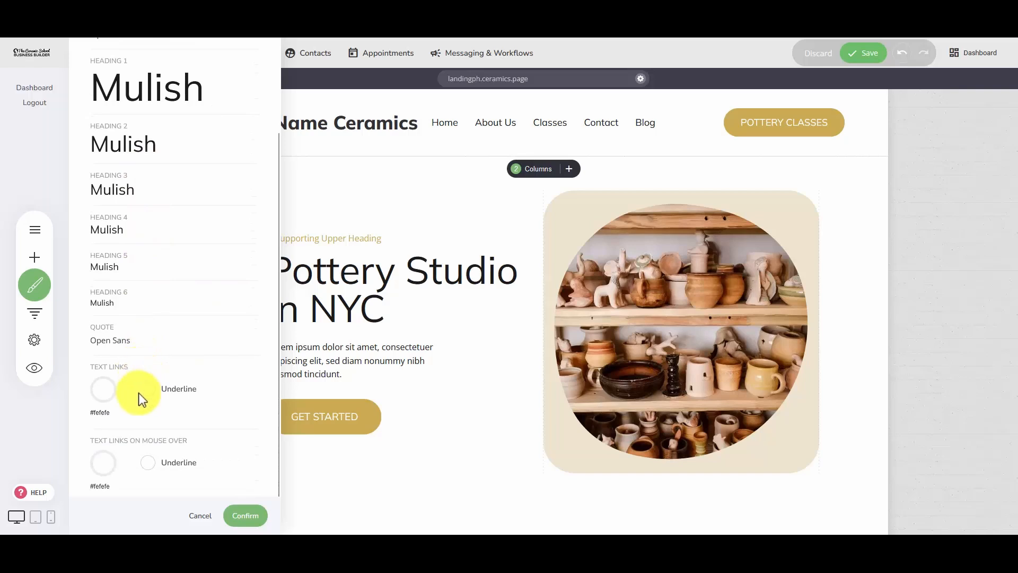
pyautogui.scroll(2, 138, 402)
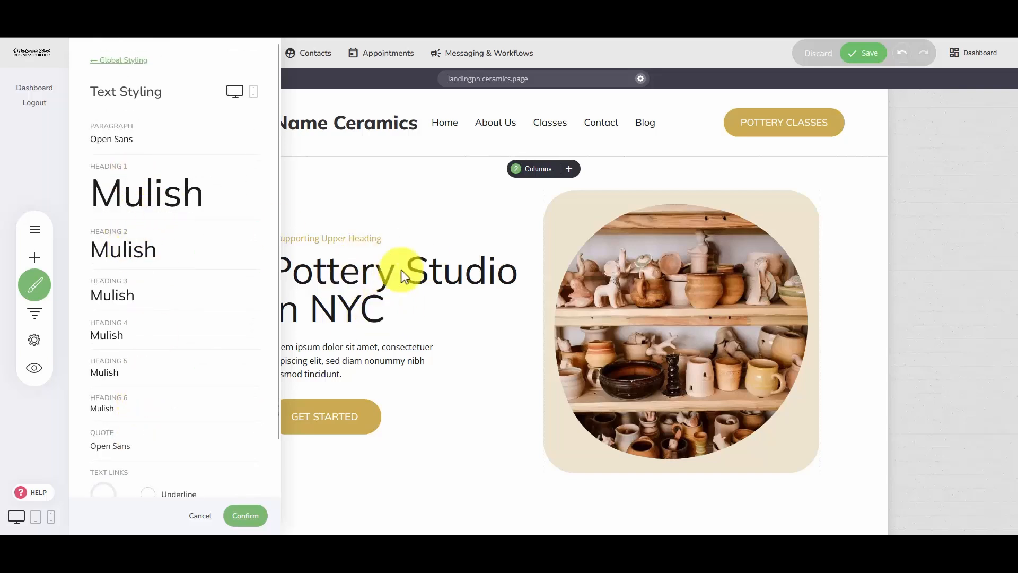
pyautogui.click(192, 186)
pyautogui.click(369, 160)
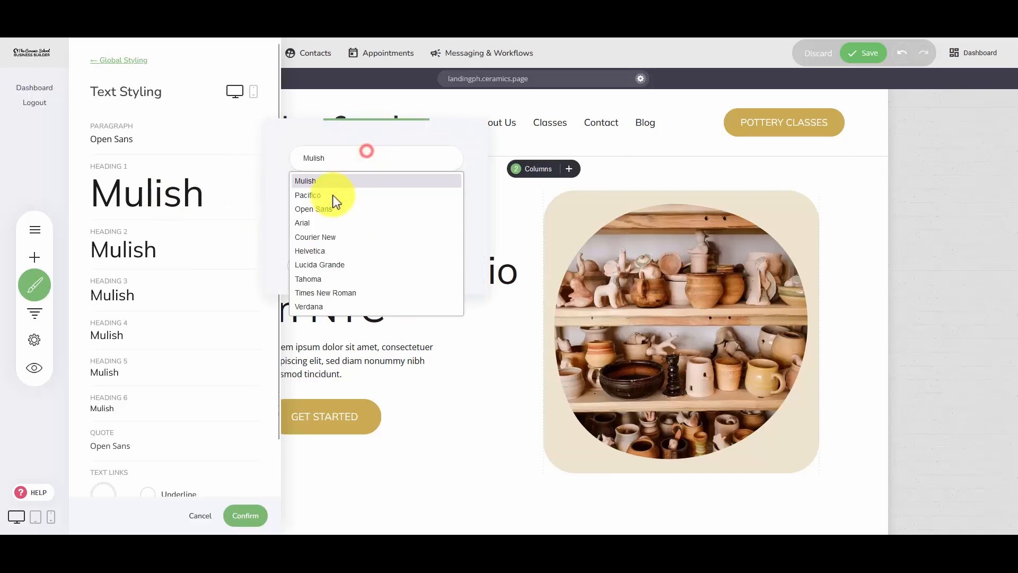
pyautogui.click(332, 197)
pyautogui.click(217, 179)
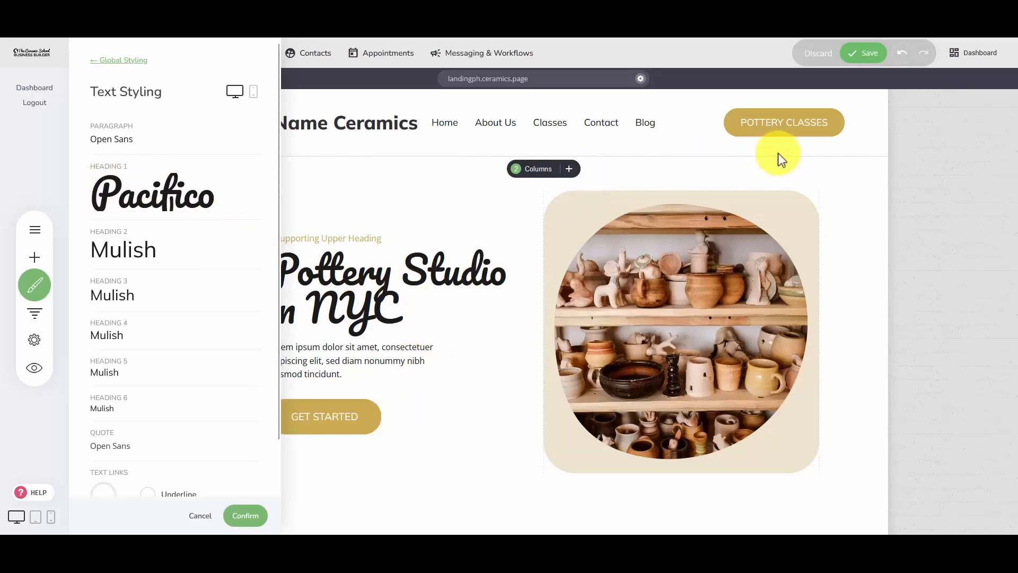
# Set the Heading 2 font to Pacifico in the global text styling.
pyautogui.click(114, 257)
pyautogui.click(354, 211)
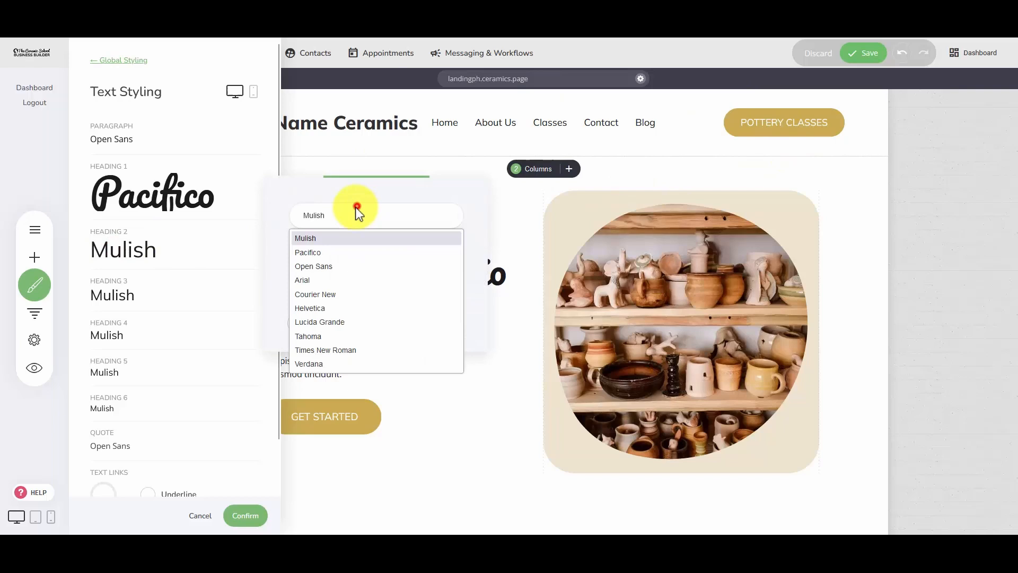
pyautogui.click(334, 255)
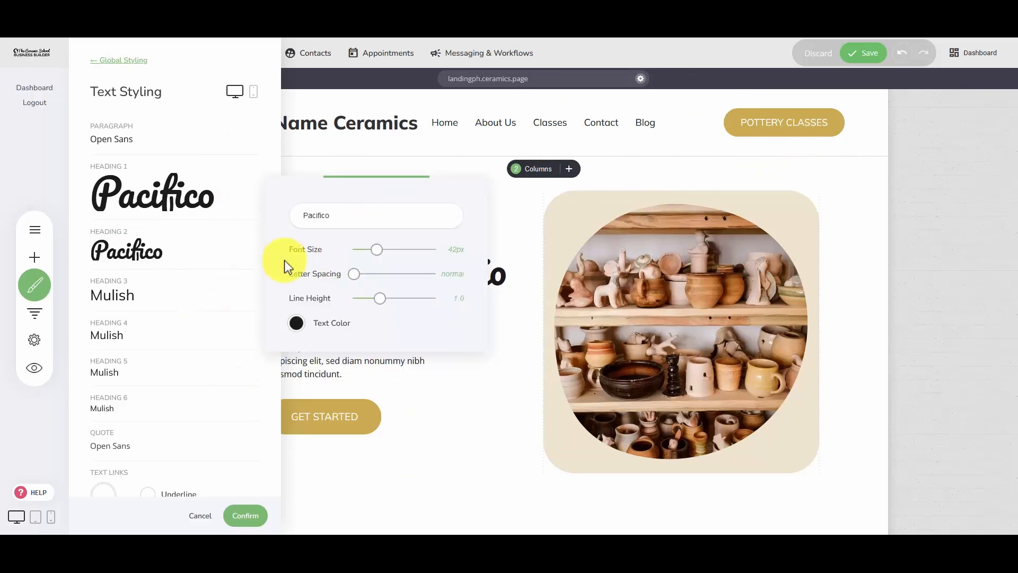
# Set the global Heading 2 text color to dark blue, confirm it and check the headings down the page.
pyautogui.click(295, 325)
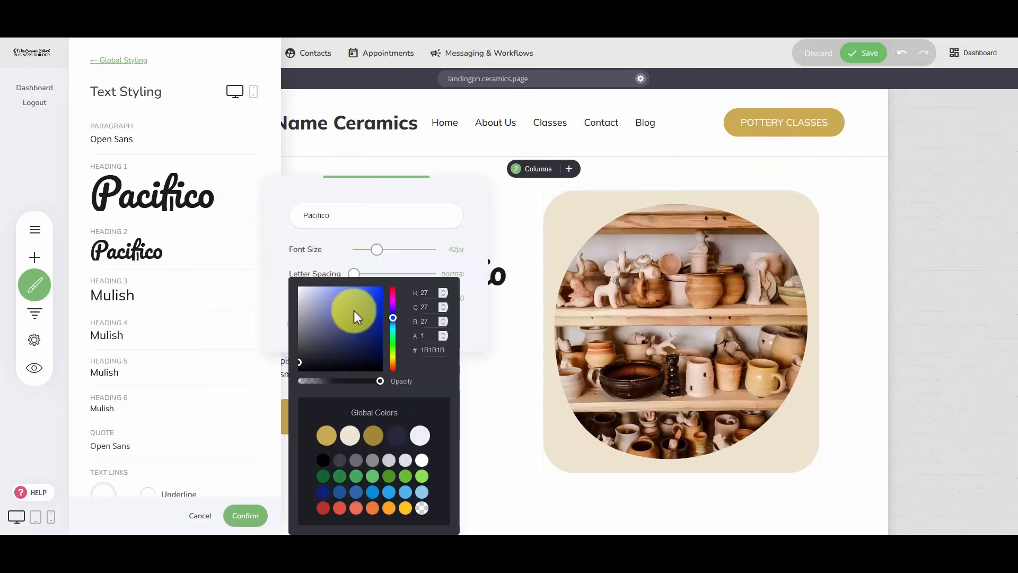
pyautogui.click(250, 140)
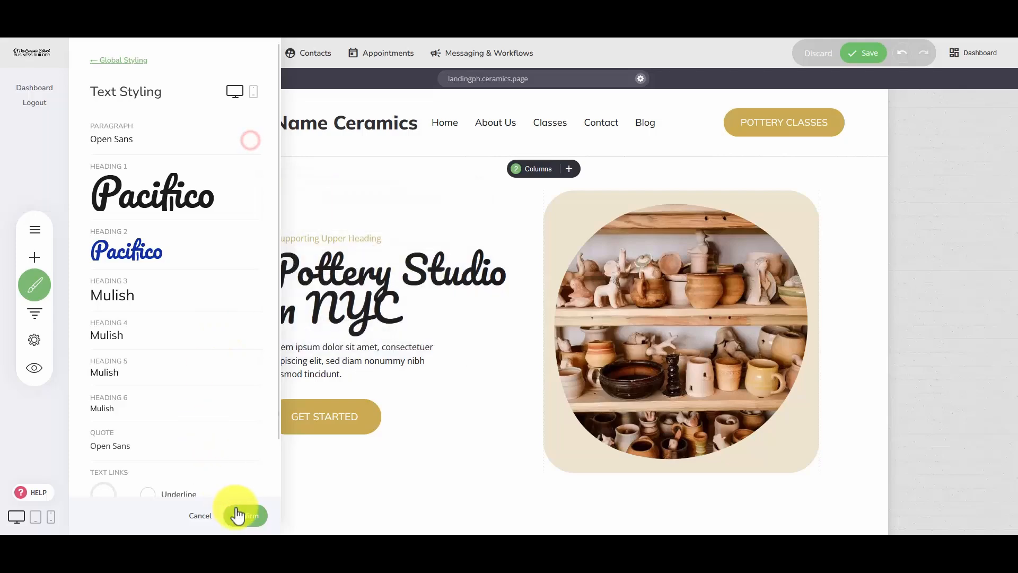
pyautogui.scroll(-5, 390, 346)
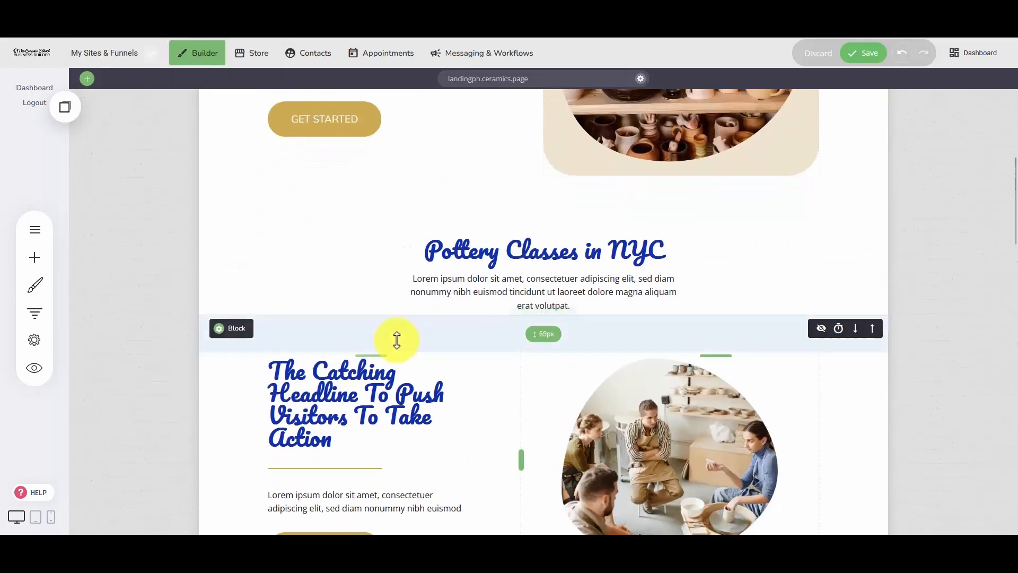
pyautogui.scroll(-6, 516, 319)
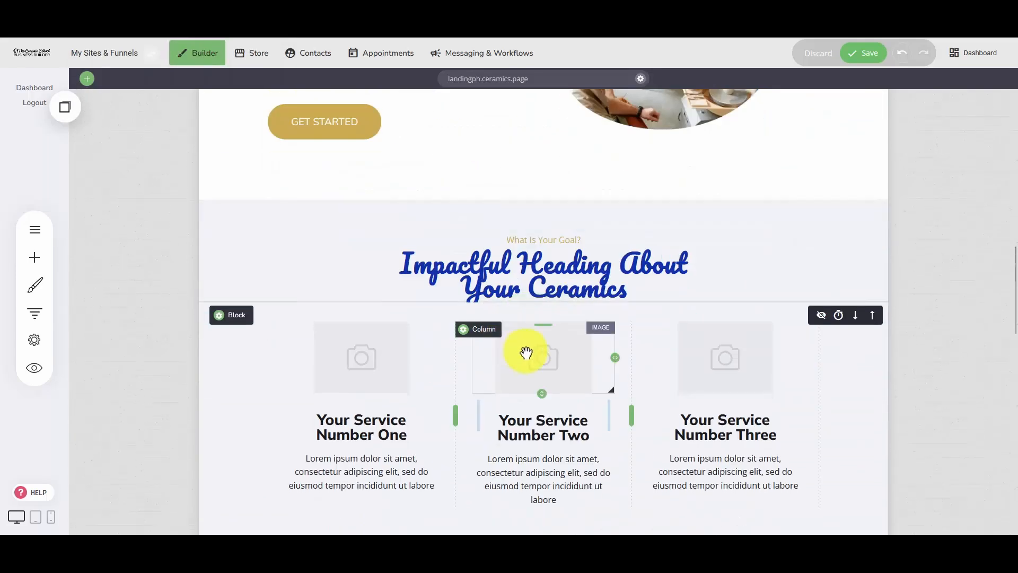
pyautogui.scroll(4, 526, 351)
pyautogui.scroll(3, 525, 350)
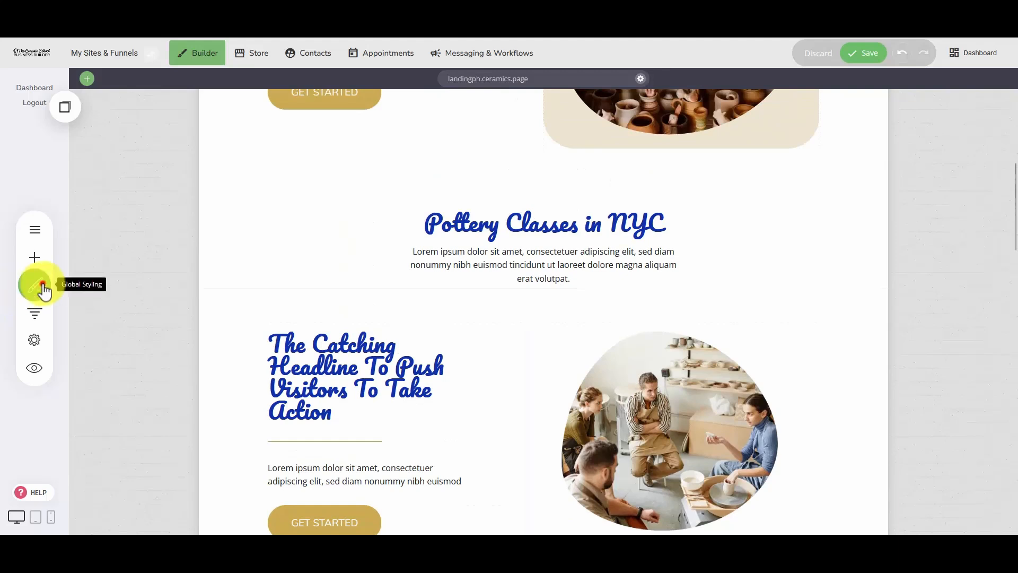
# Change the Heading 2 text color to dark green in the global text styling.
pyautogui.click(44, 290)
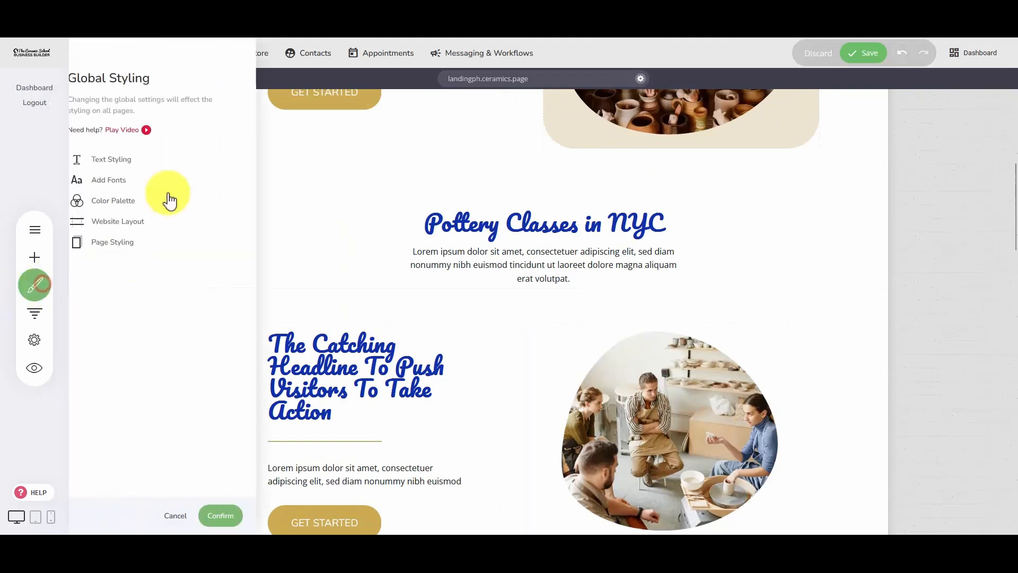
pyautogui.click(139, 169)
pyautogui.click(142, 248)
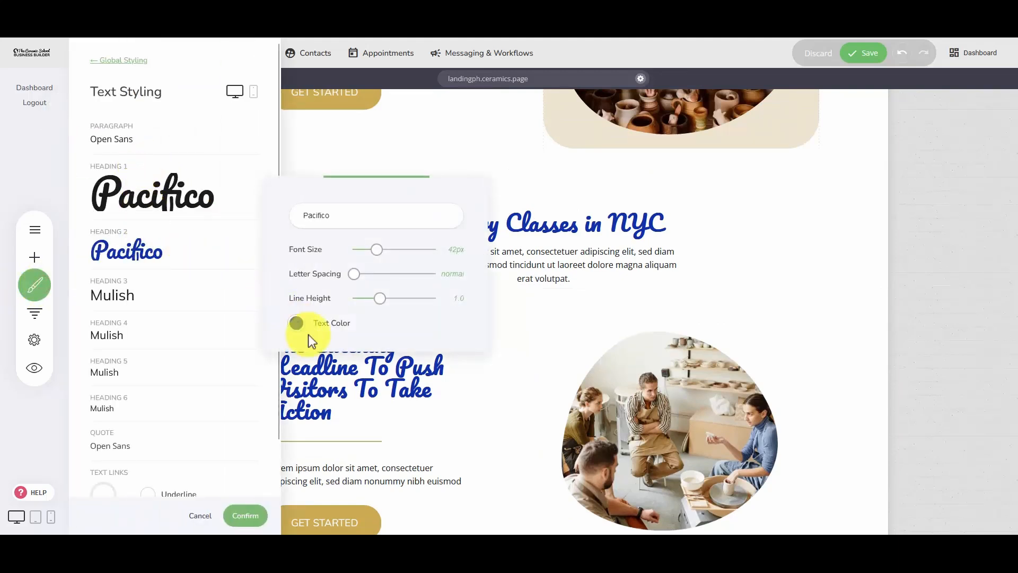
pyautogui.click(297, 323)
pyautogui.click(394, 342)
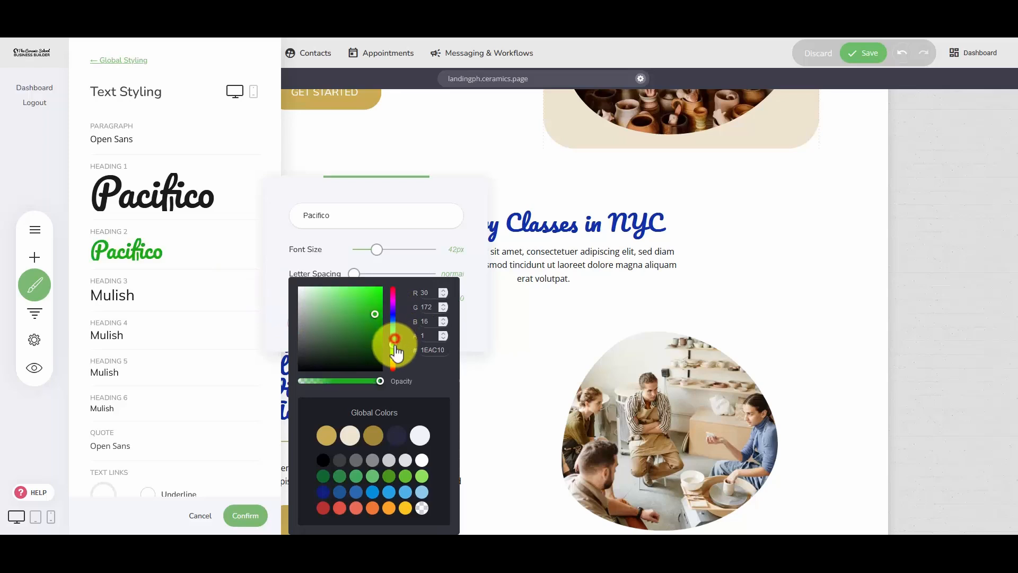
pyautogui.click(375, 314)
pyautogui.click(212, 242)
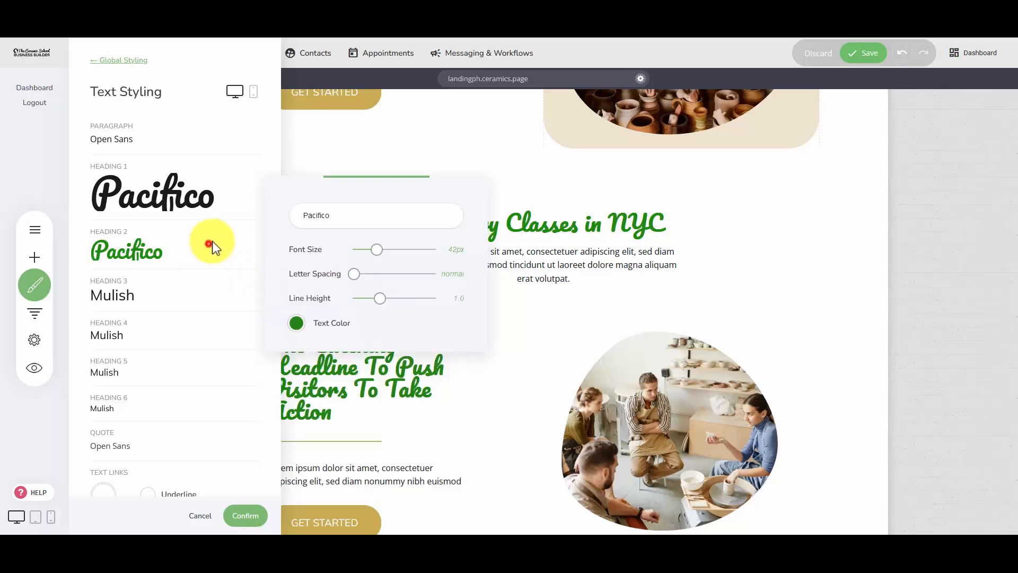
# Set the global Heading 2 letter spacing to 1.9 and its font size to 40 px.
pyautogui.click(177, 262)
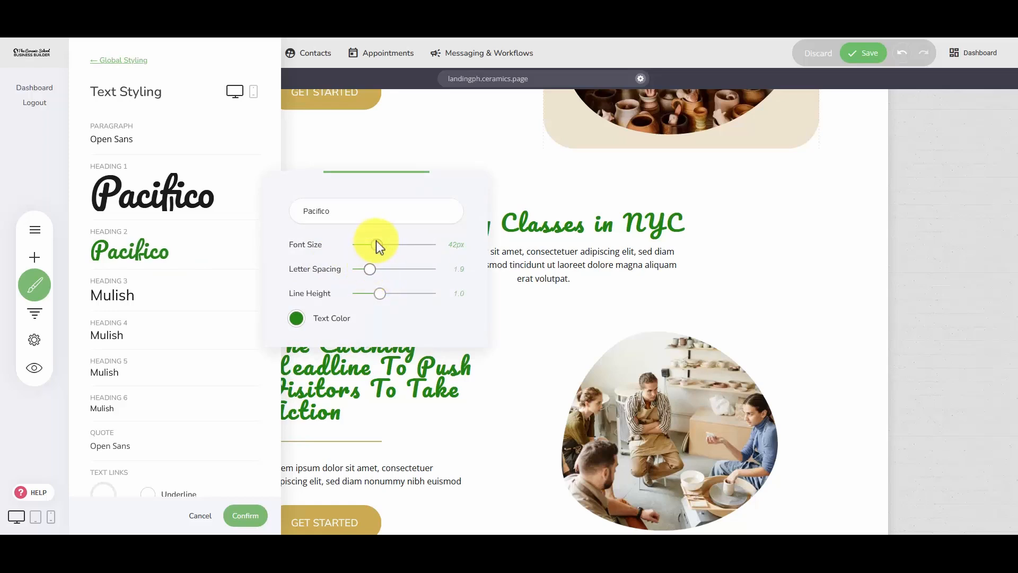
pyautogui.moveTo(377, 244)
pyautogui.mouseDown()
pyautogui.moveTo(398, 247)
pyautogui.moveTo(372, 247)
pyautogui.mouseUp()
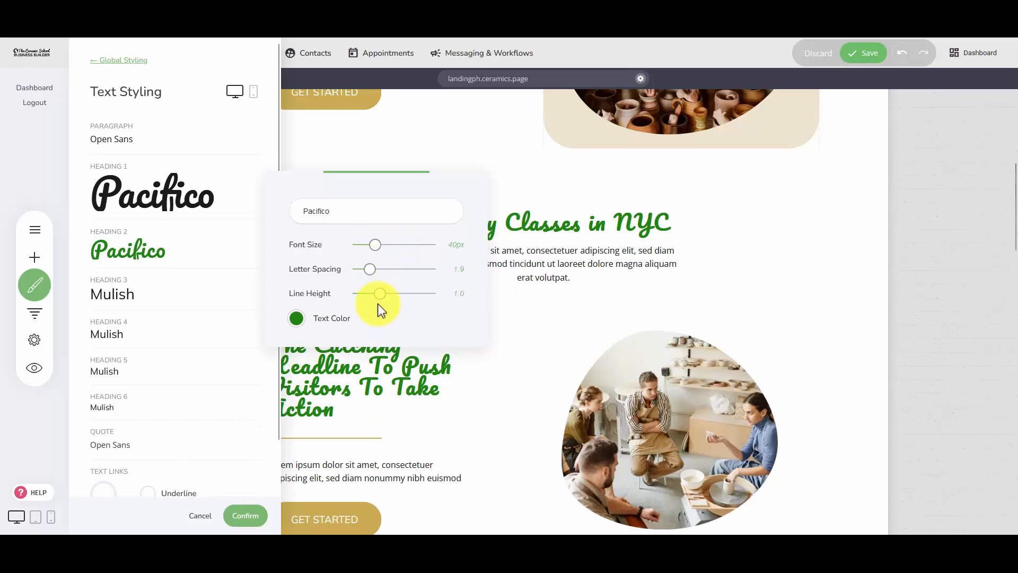
# Change the Heading 2 text color to near-black in the global text styling and confirm the styling changes.
pyautogui.click(295, 318)
pyautogui.moveTo(371, 300); pyautogui.dragTo(281, 387)
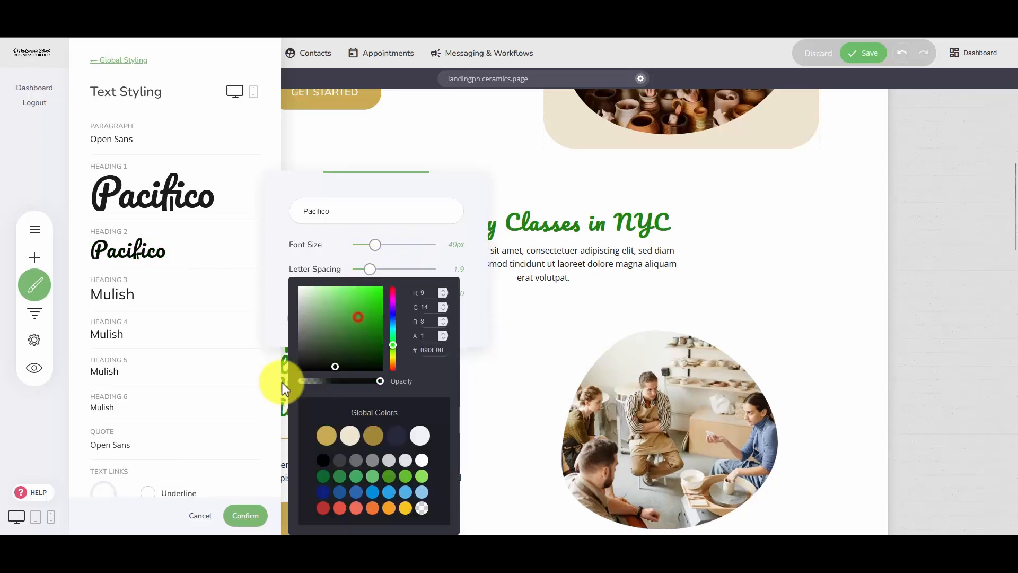
pyautogui.click(244, 250)
pyautogui.click(243, 236)
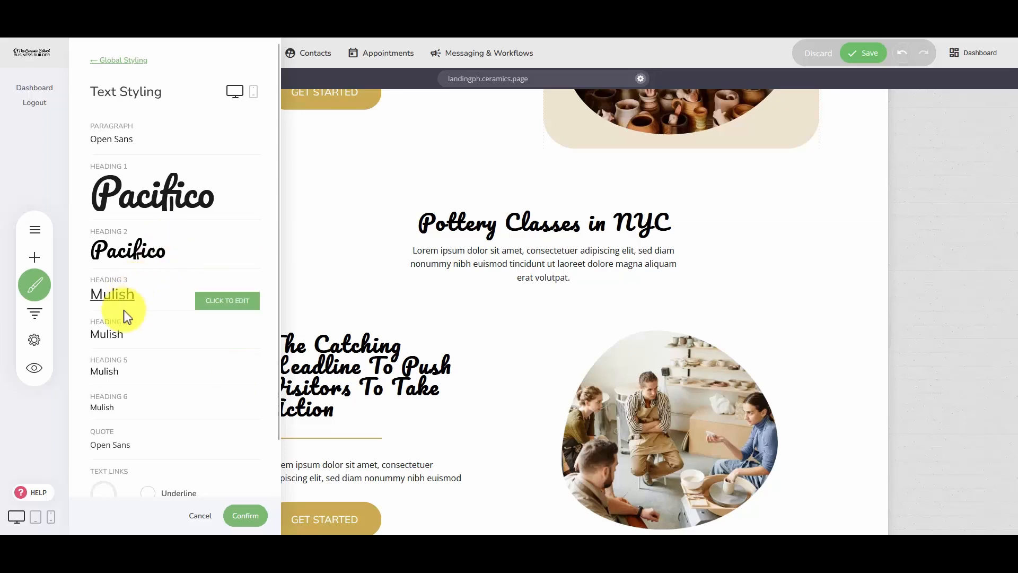
pyautogui.scroll(-2, 122, 350)
pyautogui.scroll(-1, 127, 397)
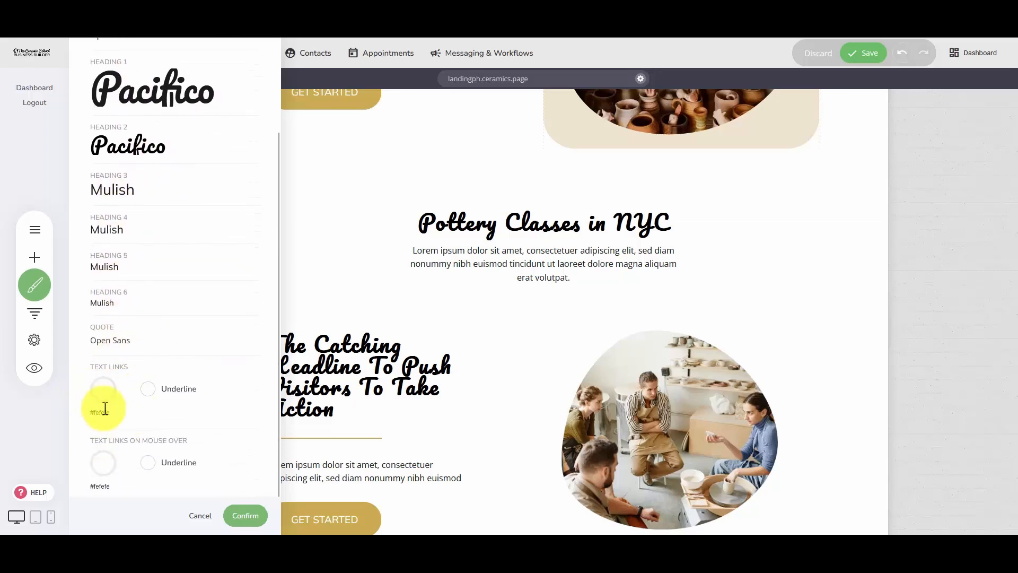
pyautogui.scroll(3, 119, 395)
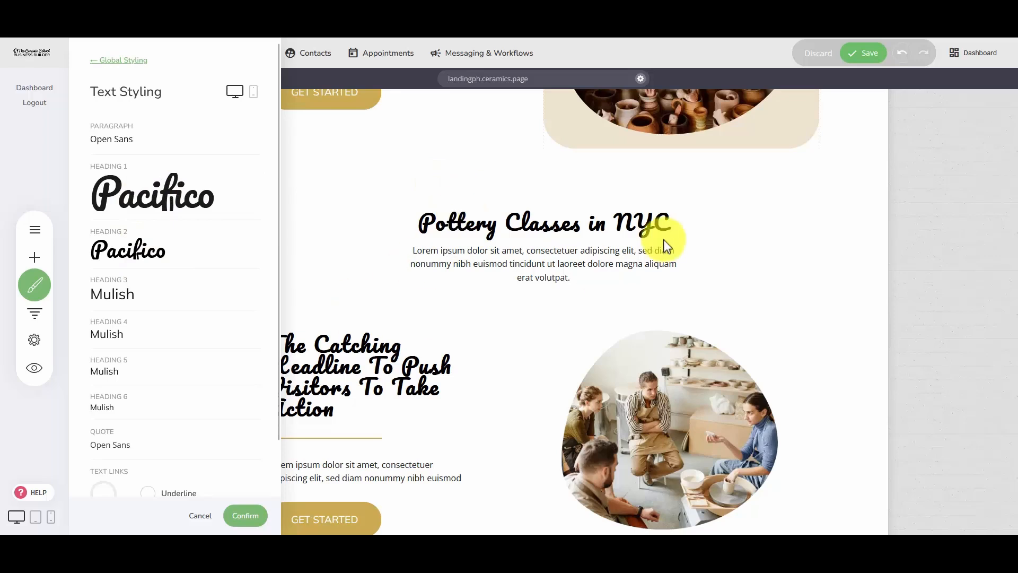
pyautogui.click(236, 517)
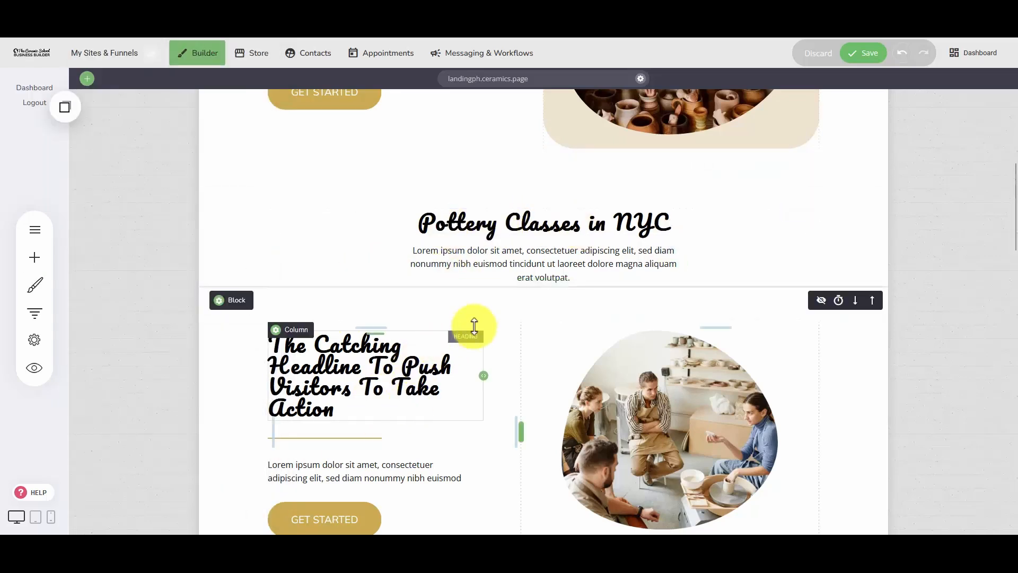
# Change the font of only the "Pottery Classes in NYC" heading to Open Sans.
pyautogui.click(466, 229)
pyautogui.doubleClick(466, 229)
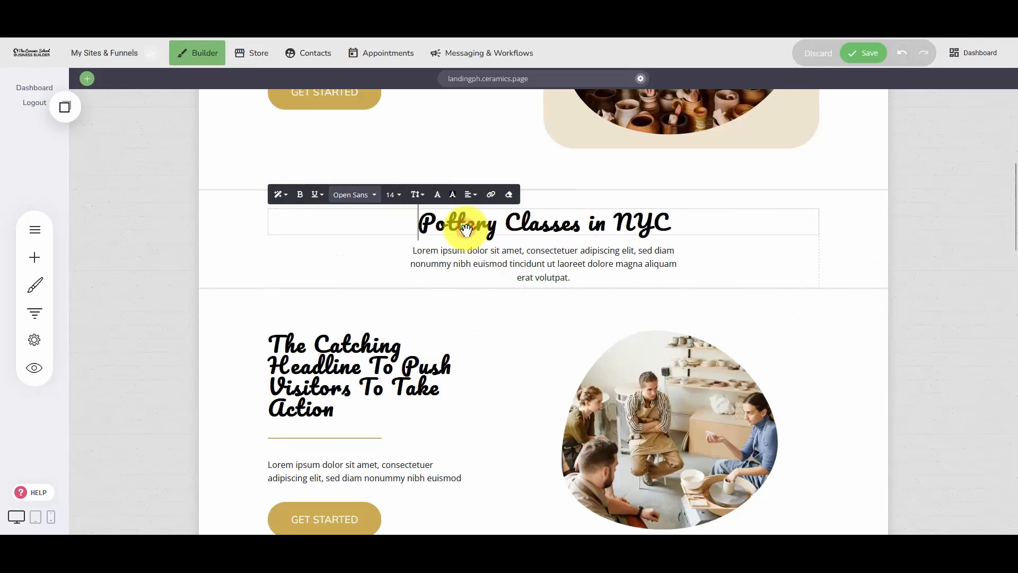
pyautogui.tripleClick(466, 229)
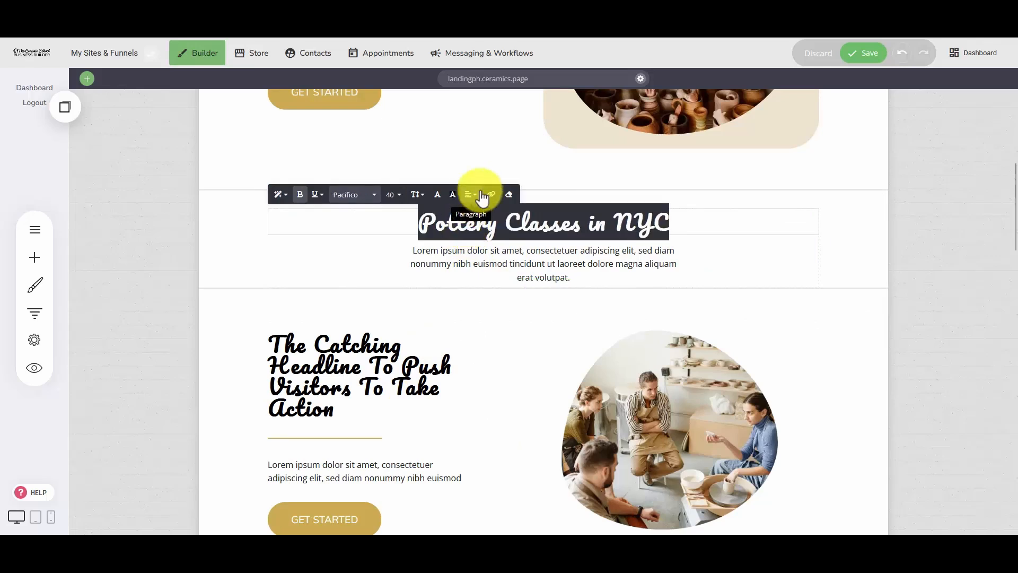
pyautogui.click(357, 200)
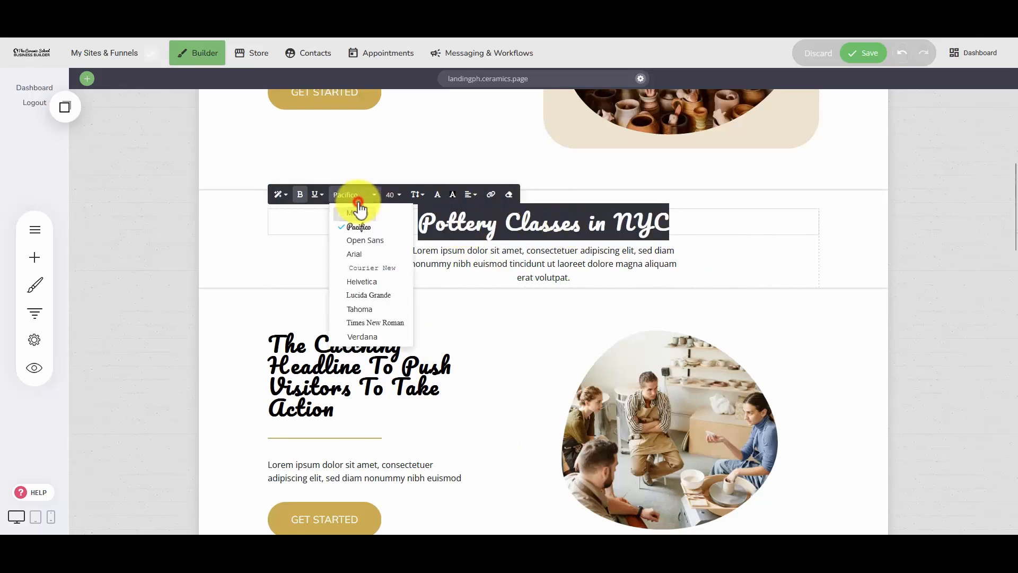
pyautogui.click(365, 241)
pyautogui.click(508, 223)
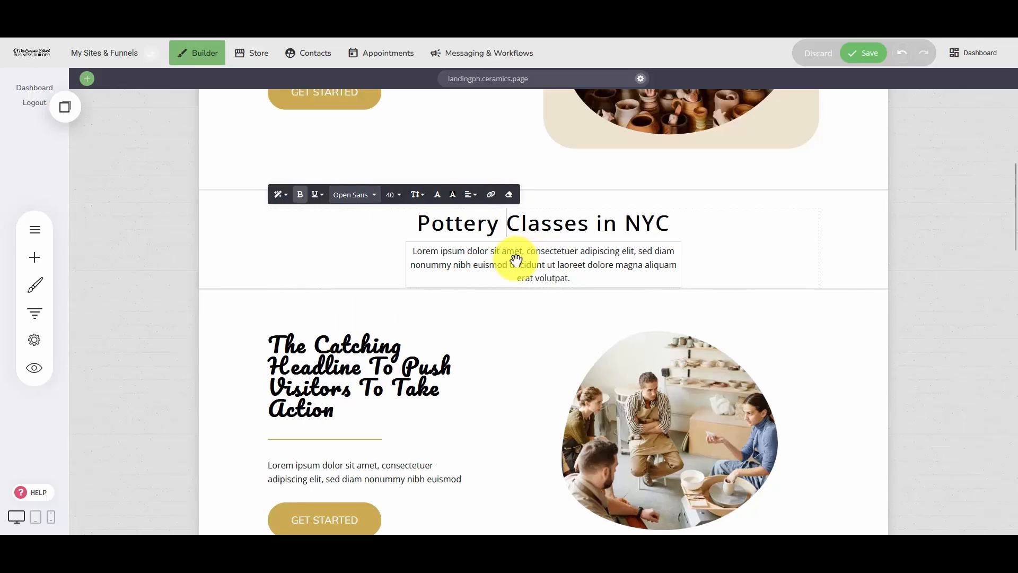
# Set the font of the "Pottery Classes in NYC" heading to Mulish and check it against the heading below.
pyautogui.tripleClick(489, 227)
pyautogui.click(354, 196)
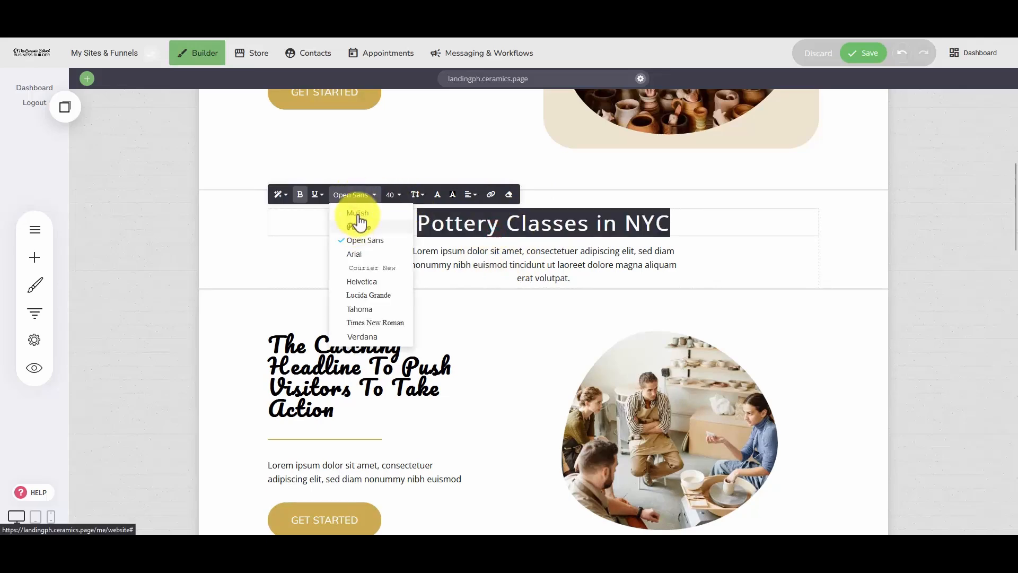
pyautogui.click(355, 221)
pyautogui.click(535, 274)
pyautogui.scroll(-1, 562, 265)
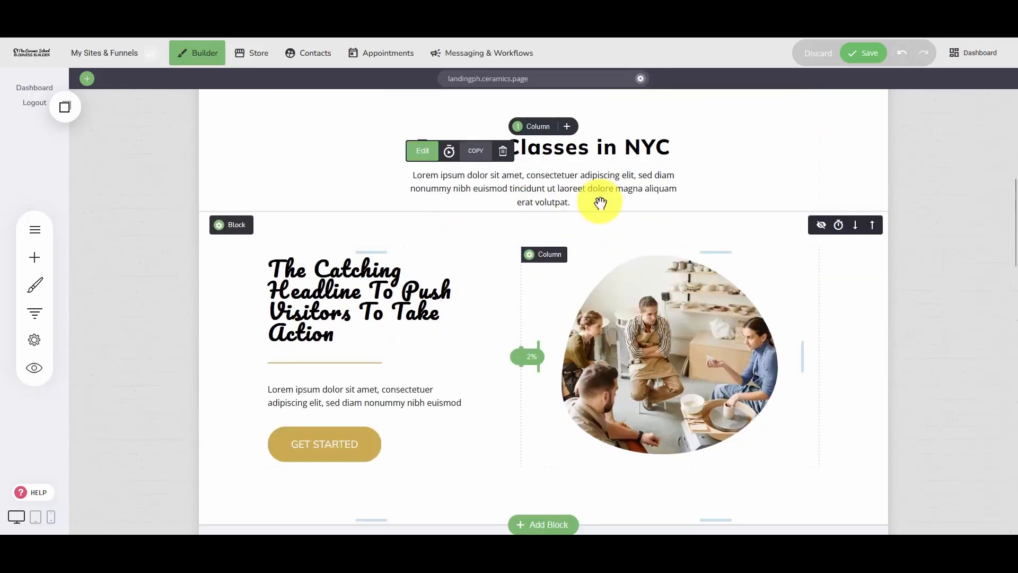
pyautogui.scroll(2, 456, 283)
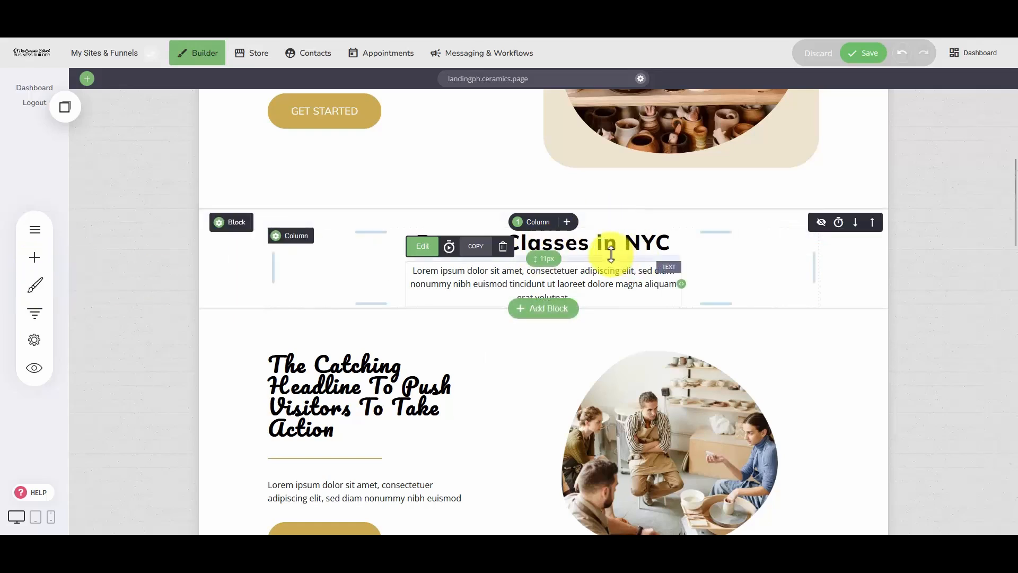
# Change the Heading 2 text color to medium blue (#647AD1) in the global text styling and save the changes.
pyautogui.click(34, 285)
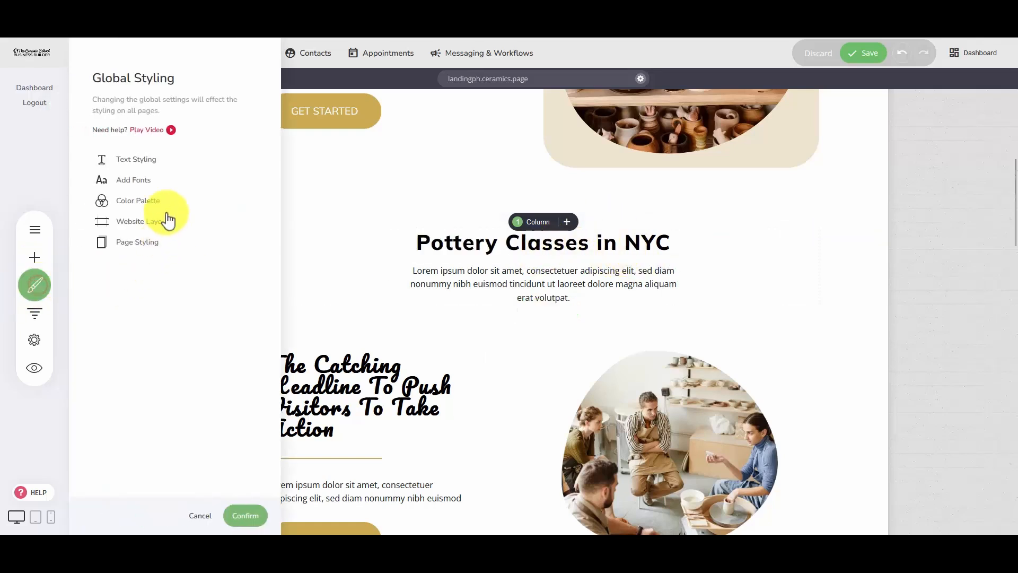
pyautogui.click(137, 168)
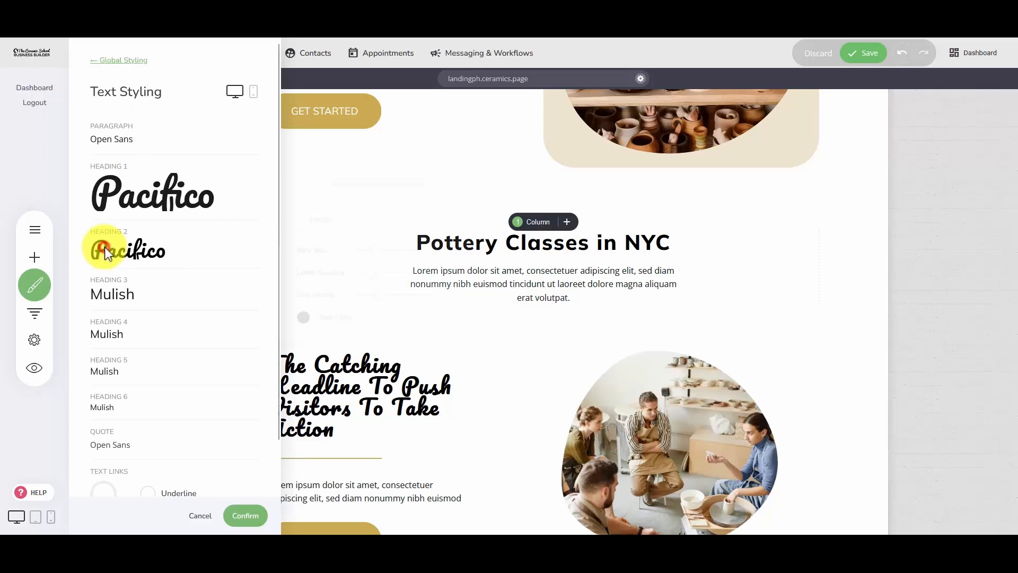
pyautogui.click(104, 248)
pyautogui.click(296, 322)
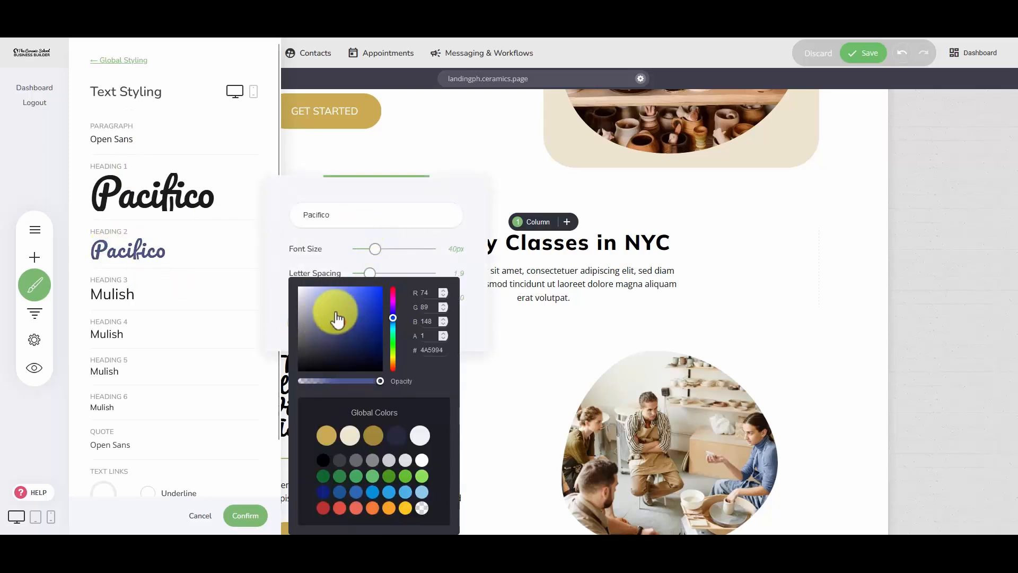
pyautogui.click(251, 287)
pyautogui.click(244, 250)
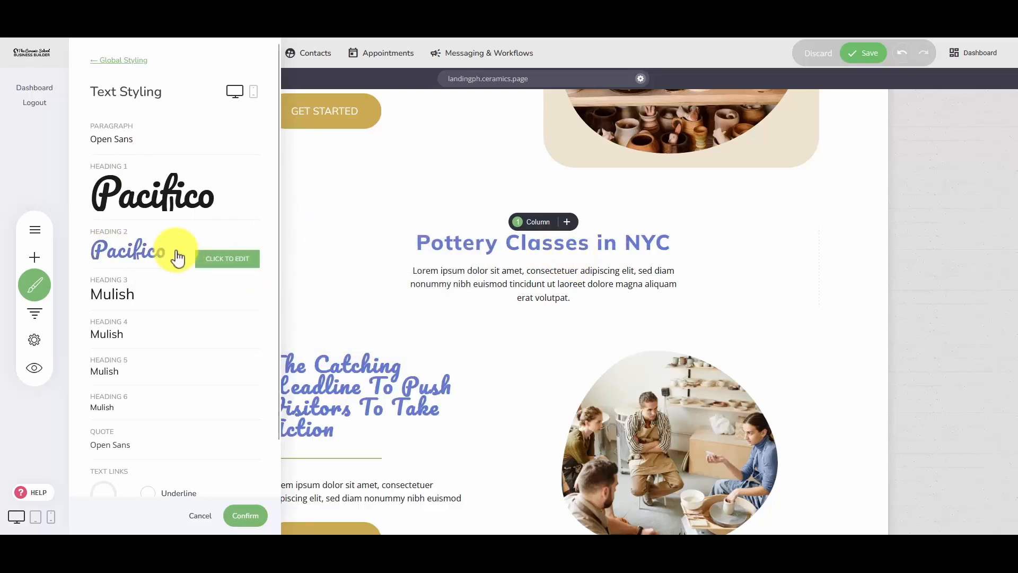
pyautogui.click(518, 250)
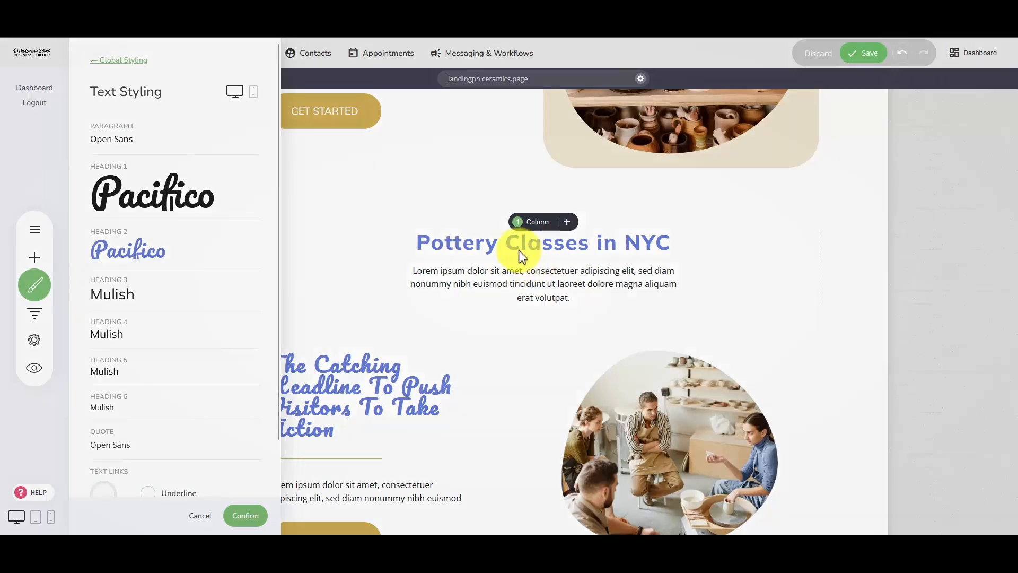
pyautogui.click(559, 285)
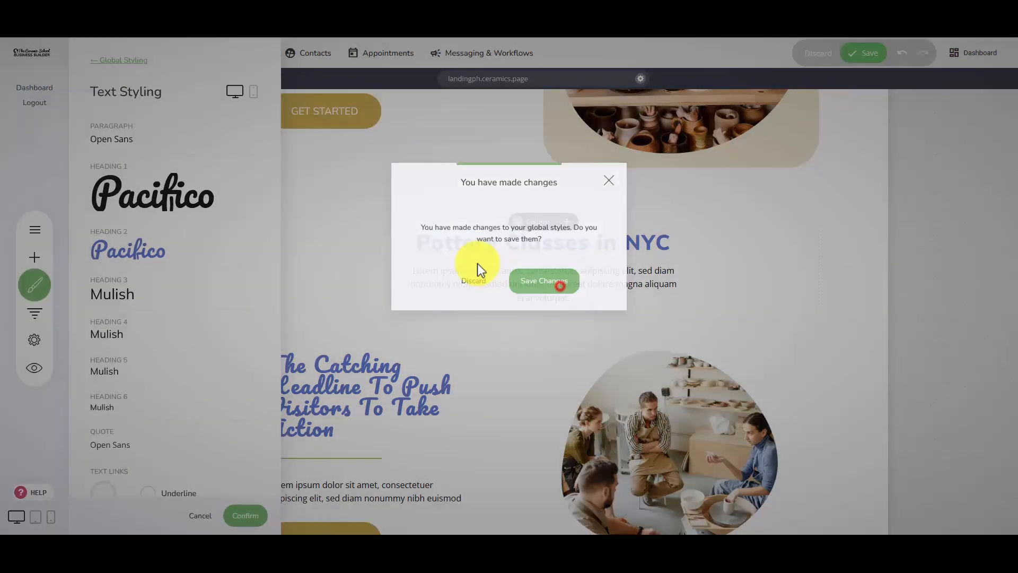
pyautogui.click(477, 236)
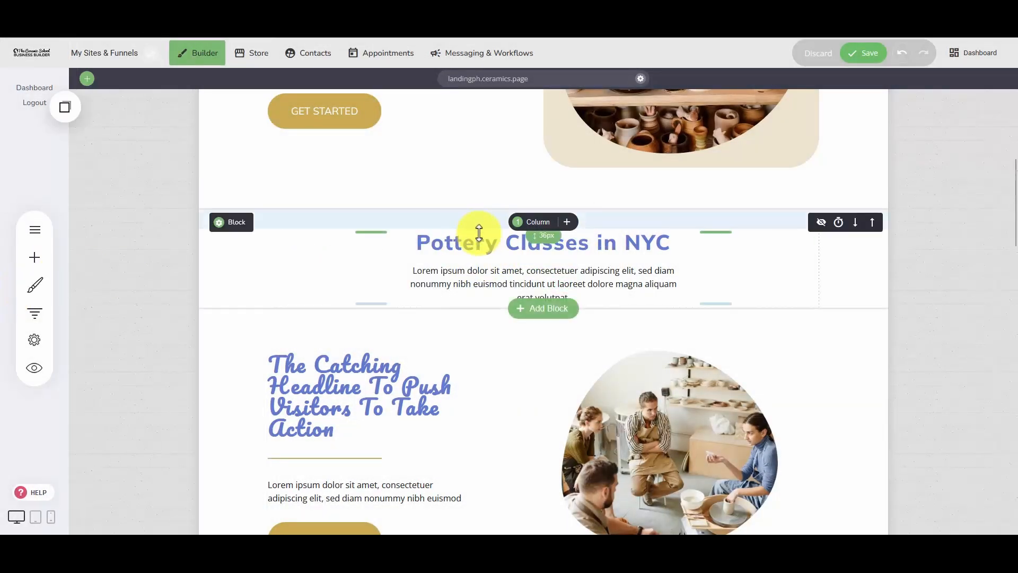
# Color only the "Pottery Classes in NYC" heading red (#CB1D1D), overriding the global Heading 2 color.
pyautogui.doubleClick(443, 240)
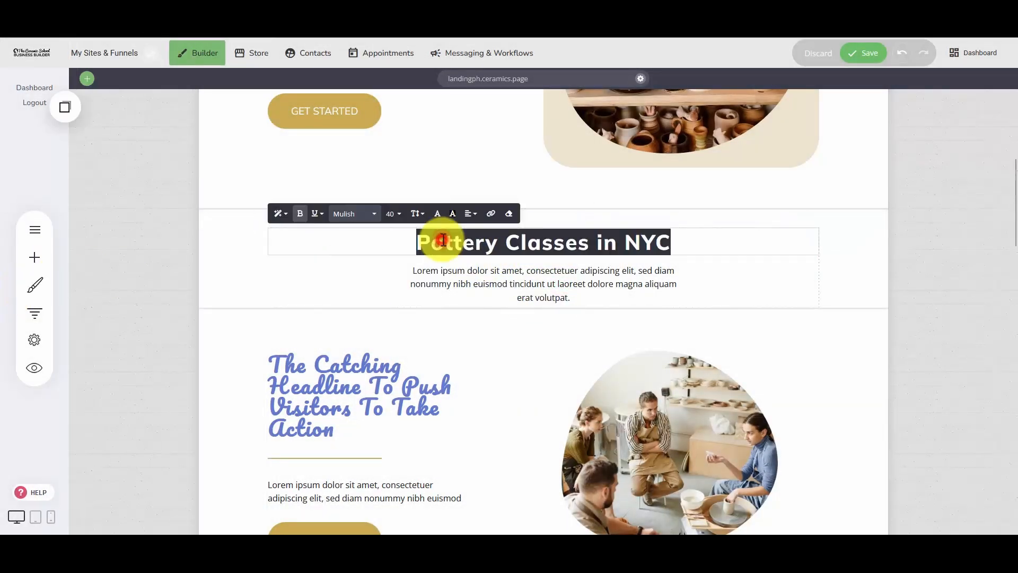
pyautogui.click(437, 213)
pyautogui.moveTo(435, 322); pyautogui.dragTo(435, 323)
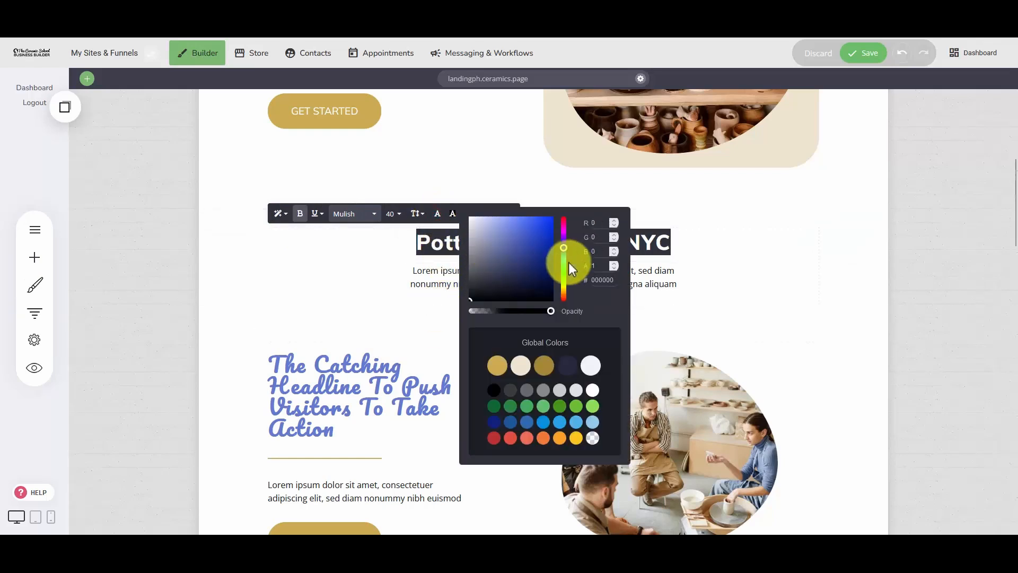
pyautogui.moveTo(540, 236); pyautogui.dragTo(541, 235)
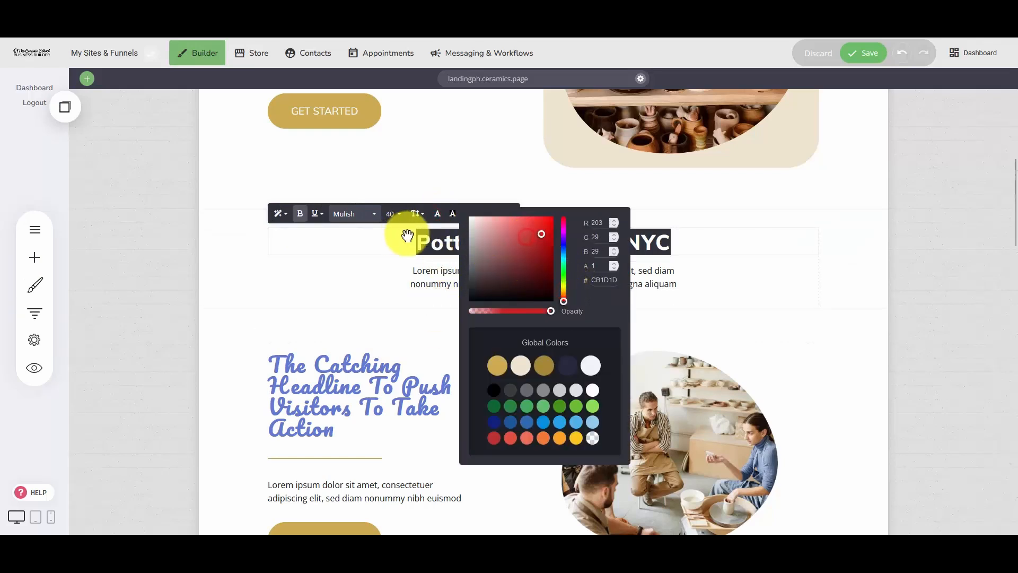
pyautogui.click(418, 237)
pyautogui.click(470, 288)
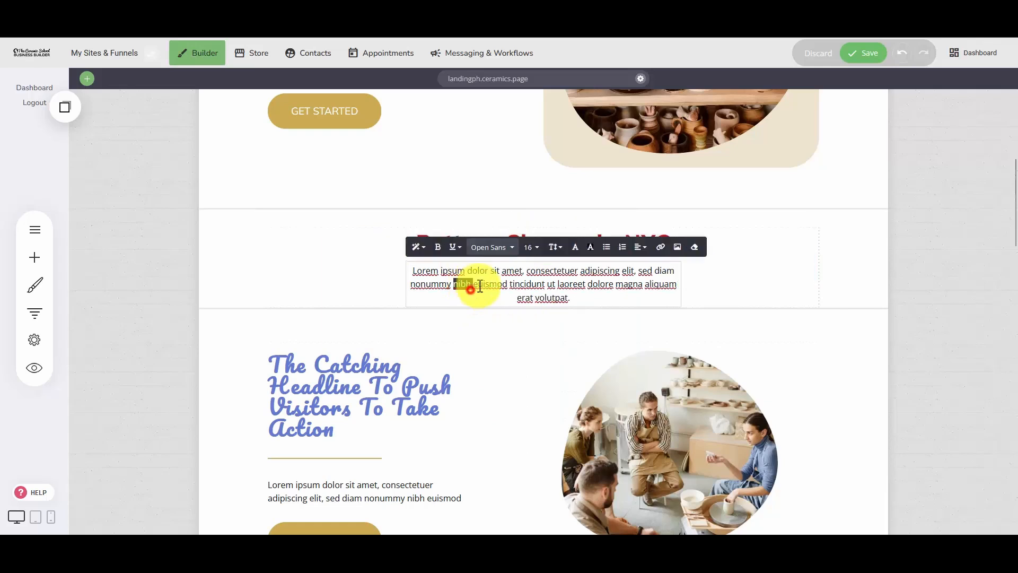
pyautogui.click(749, 288)
pyautogui.click(430, 243)
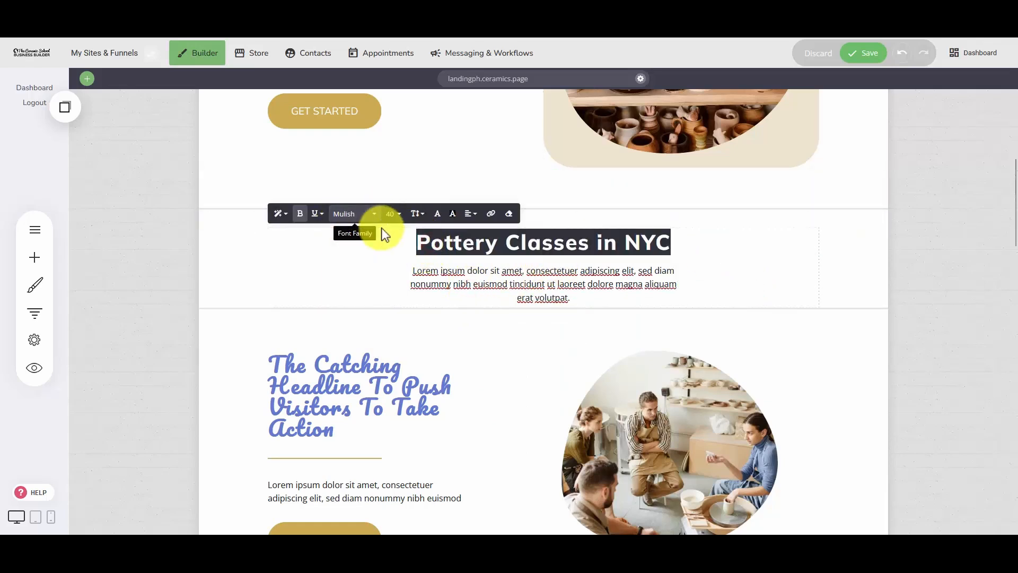
pyautogui.click(440, 244)
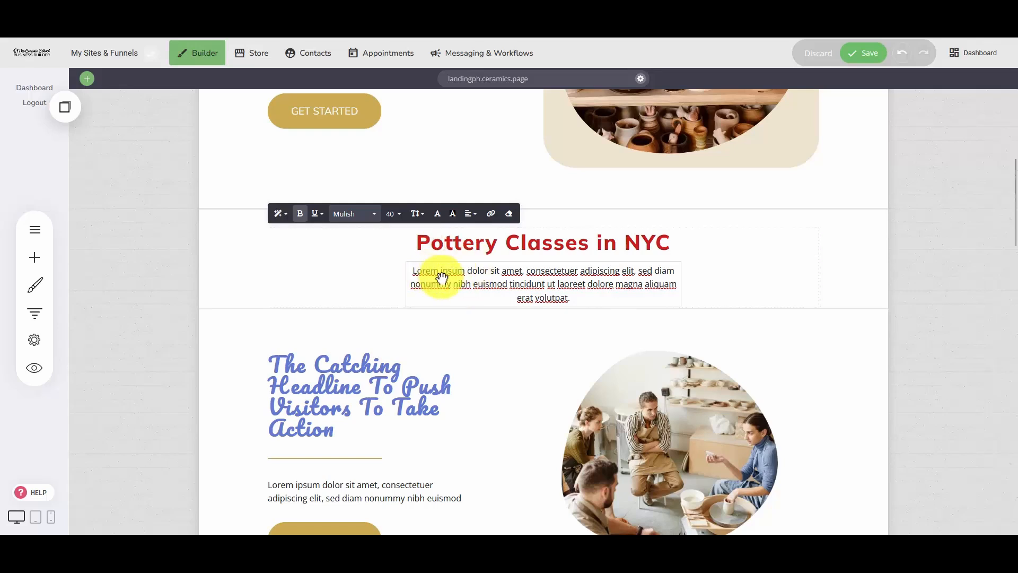
# Try a 38 px font size for Heading 2 in the global text styling.
pyautogui.click(47, 288)
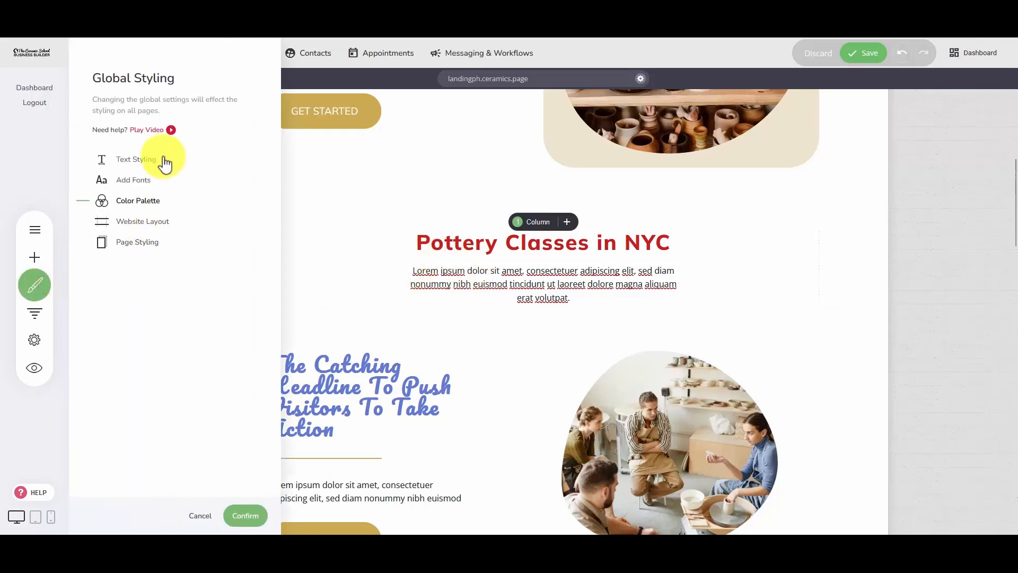
pyautogui.click(132, 168)
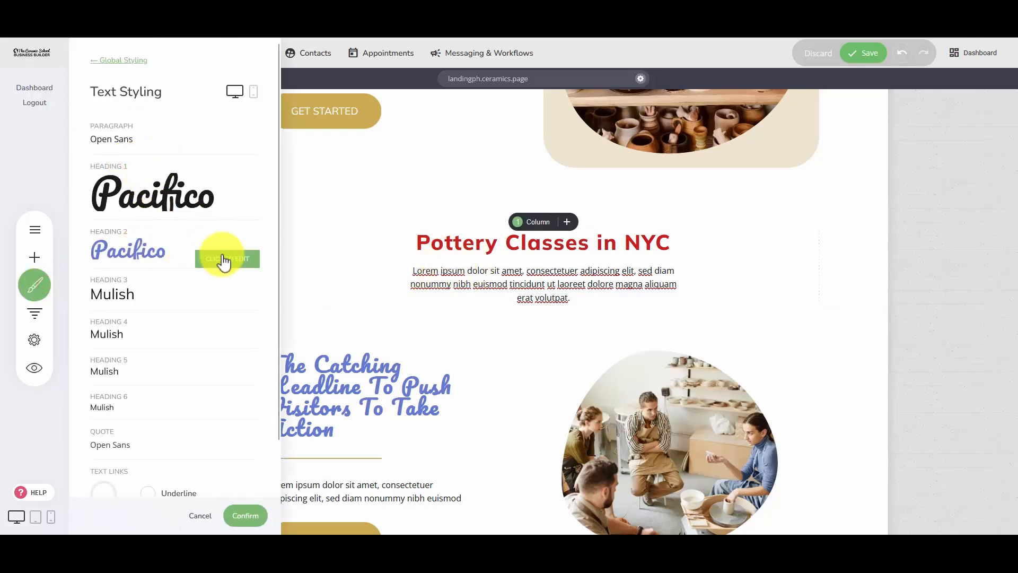
pyautogui.click(222, 261)
pyautogui.moveTo(374, 257)
pyautogui.mouseDown()
pyautogui.moveTo(398, 258)
pyautogui.moveTo(374, 258)
pyautogui.mouseUp()
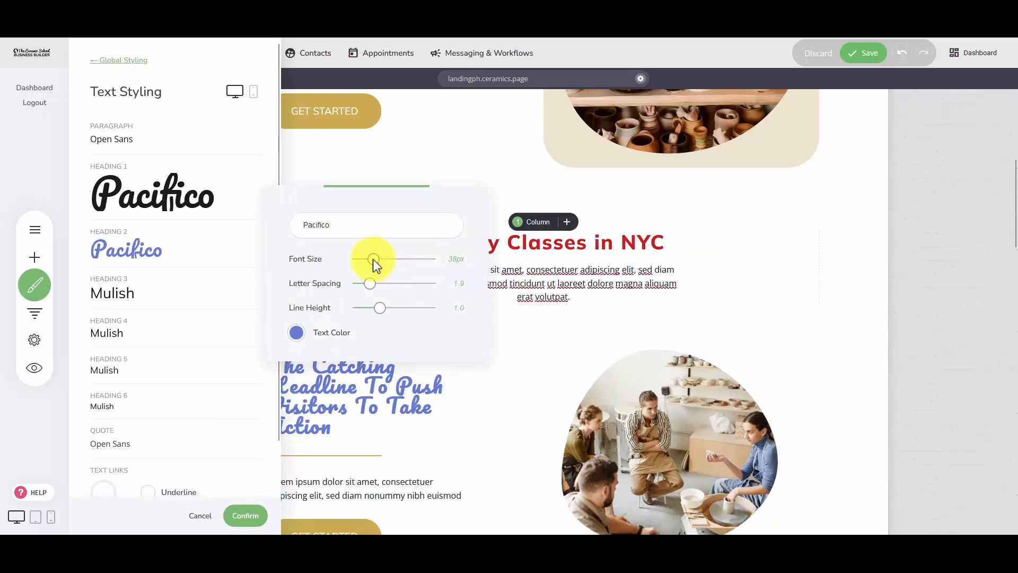
# Try dark blue and dark green as the global Heading 2 text color, and discard the pending text styling changes.
pyautogui.click(294, 332)
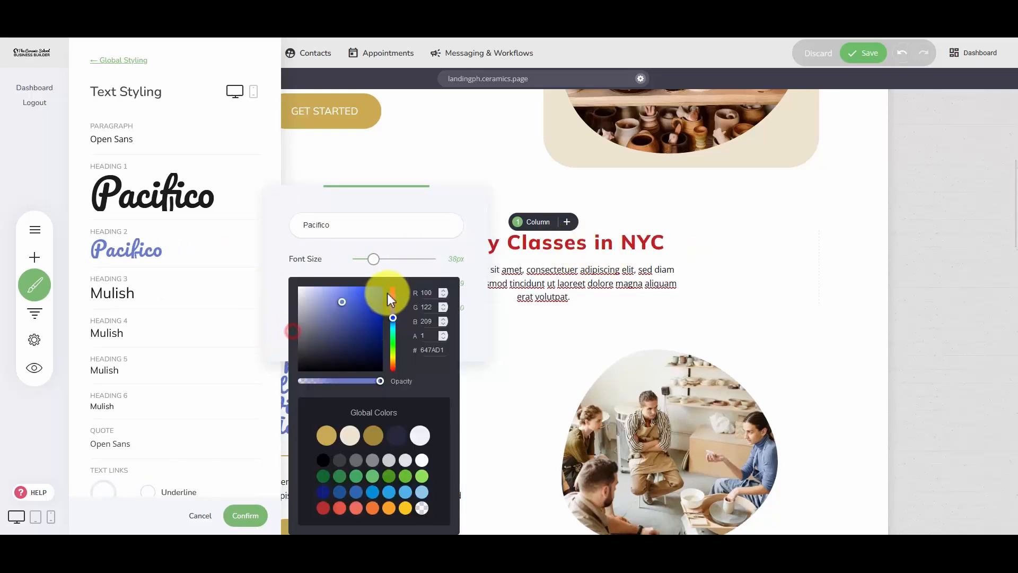
pyautogui.click(409, 249)
pyautogui.click(296, 333)
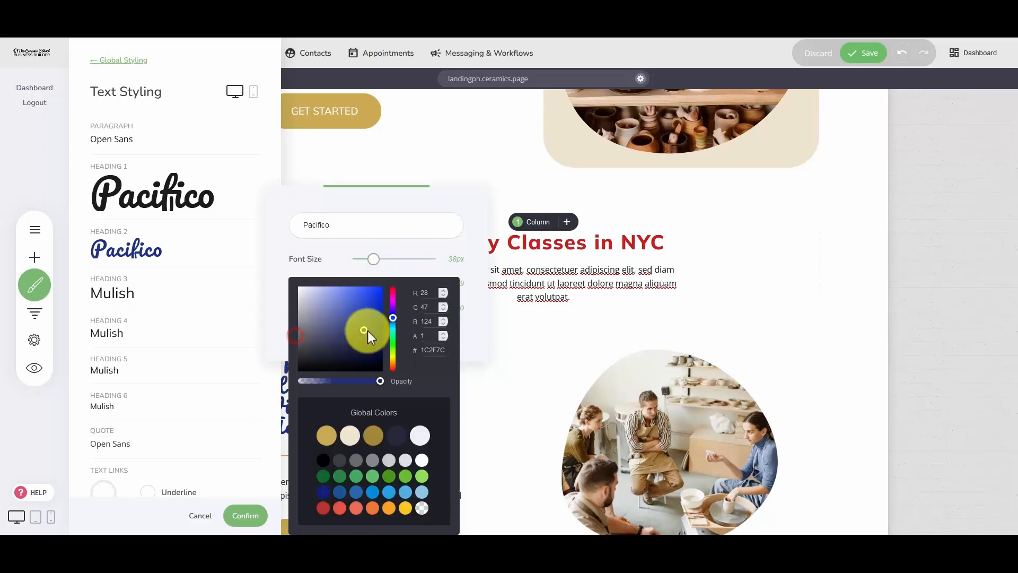
pyautogui.click(391, 342)
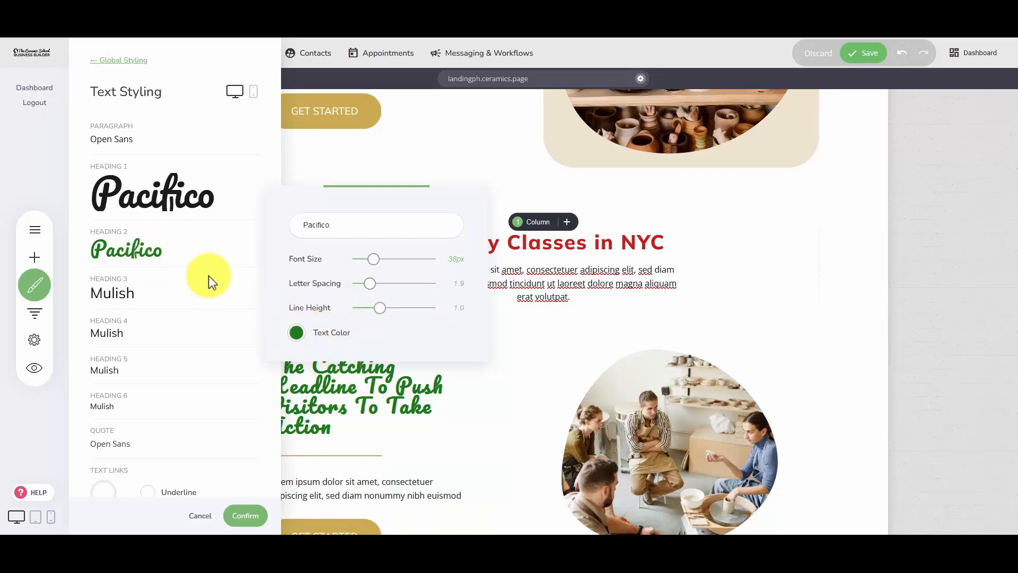
pyautogui.click(476, 401)
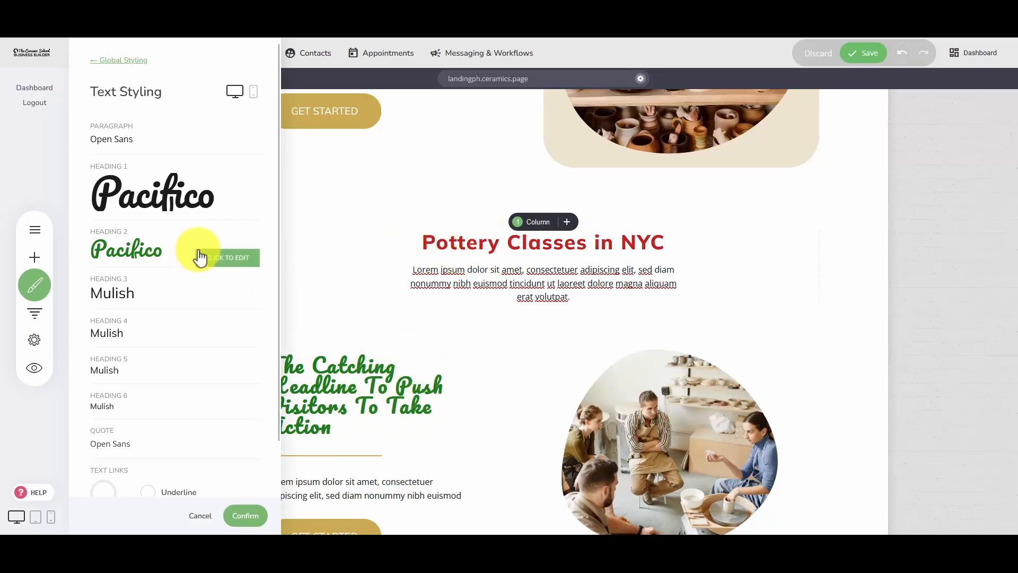
pyautogui.click(204, 516)
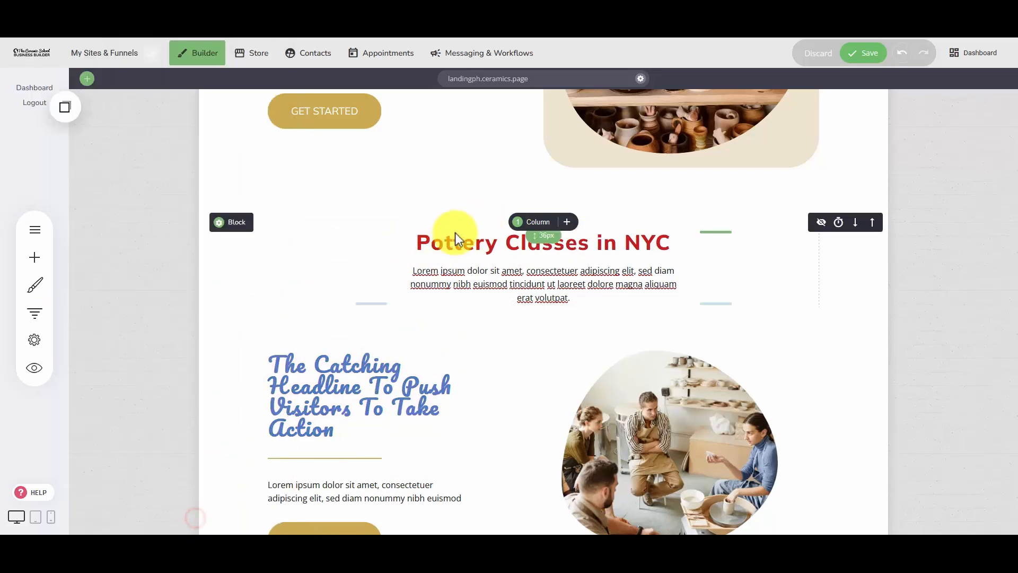
# Try dark brown (#58440C), bright yellow (#FFBF00) and green (#4DB989) as the primary color in the global color palette.
pyautogui.scroll(8, 432, 421)
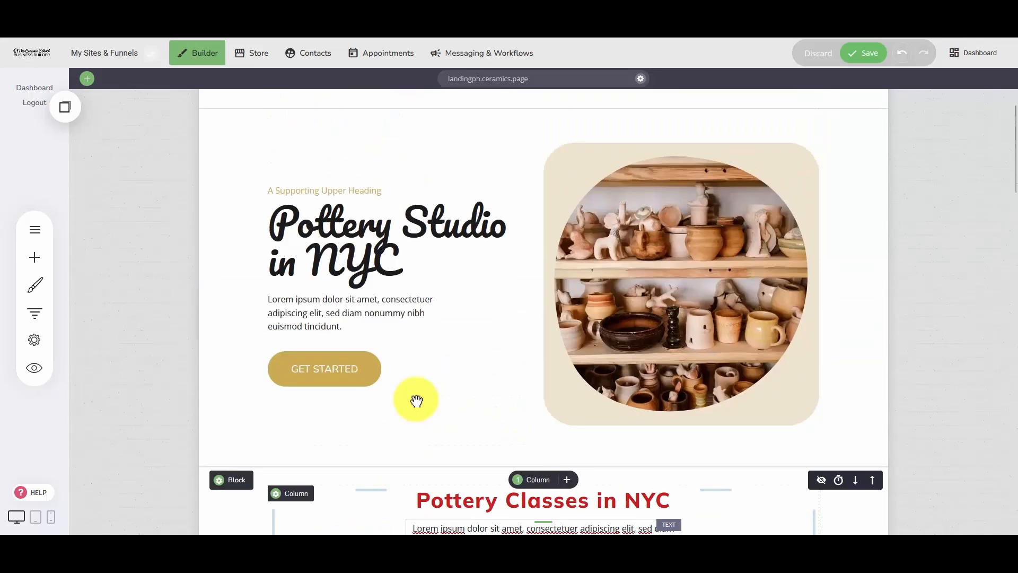
pyautogui.click(22, 289)
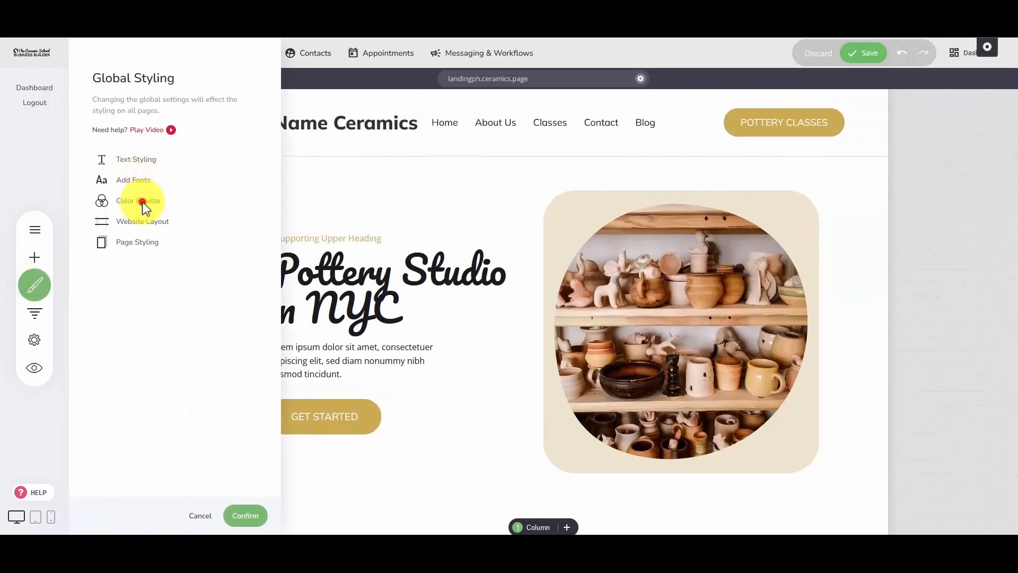
pyautogui.click(141, 202)
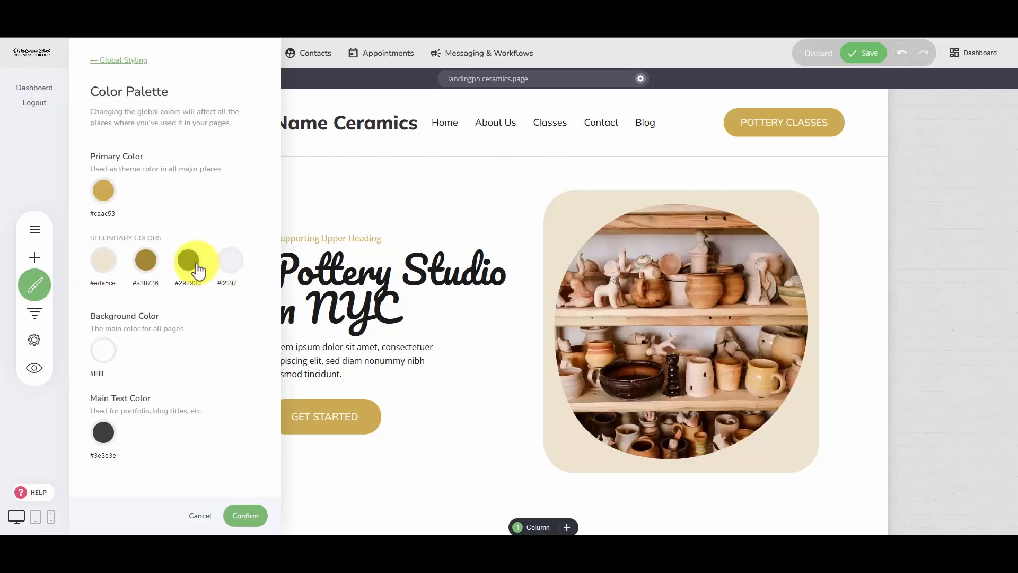
pyautogui.click(102, 199)
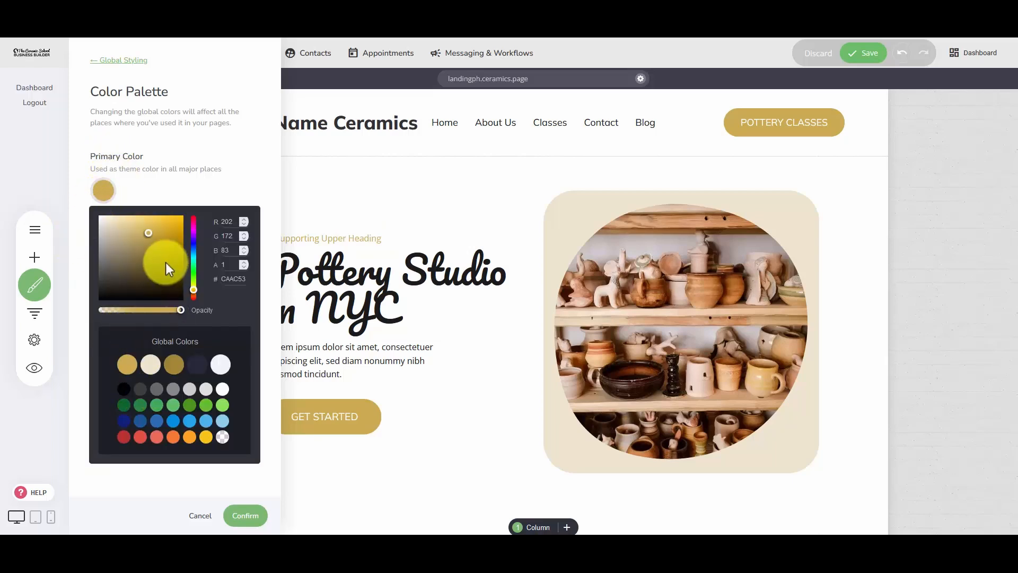
pyautogui.moveTo(166, 262); pyautogui.dragTo(173, 271)
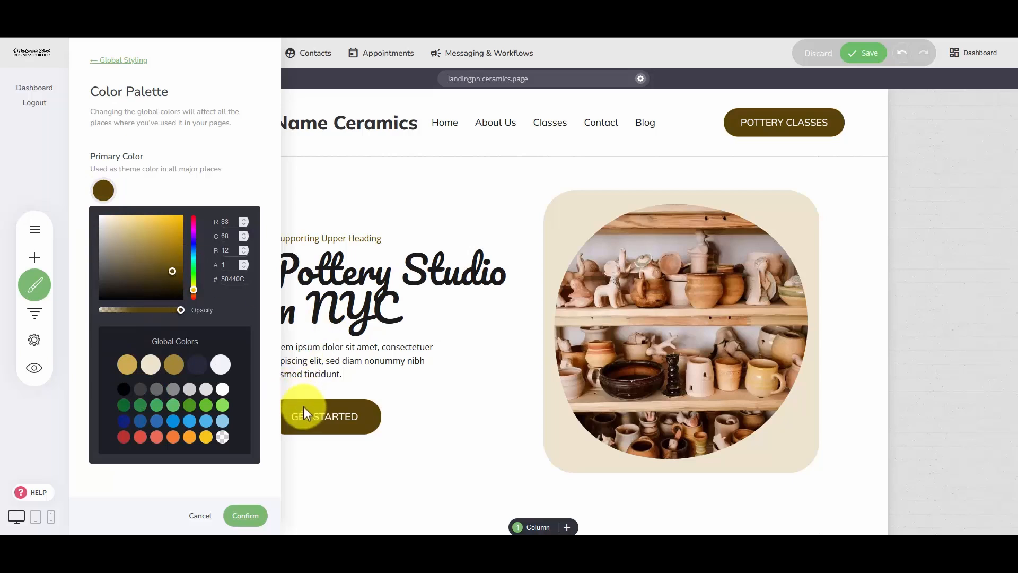
pyautogui.moveTo(136, 249); pyautogui.dragTo(204, 225)
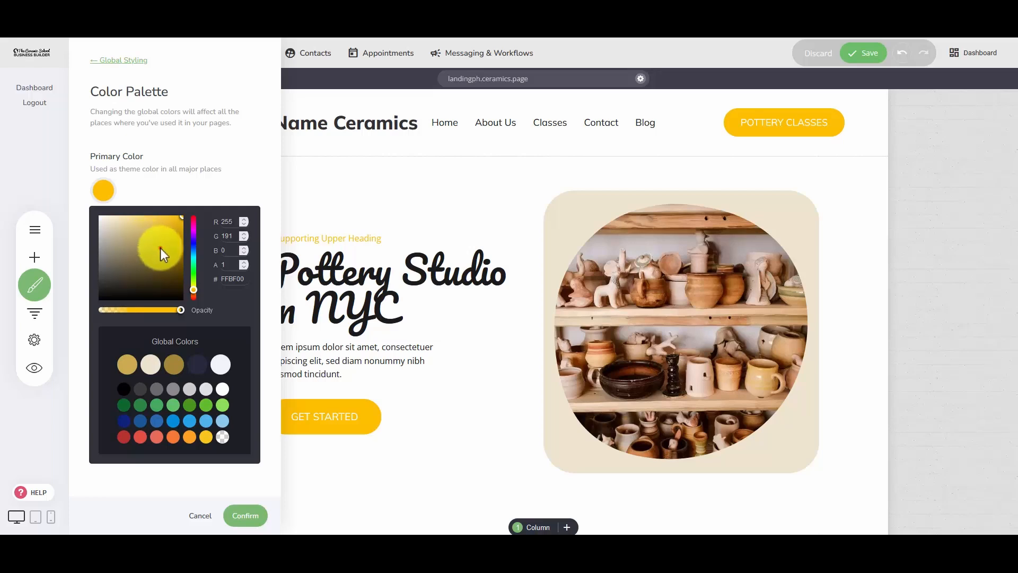
pyautogui.click(148, 239)
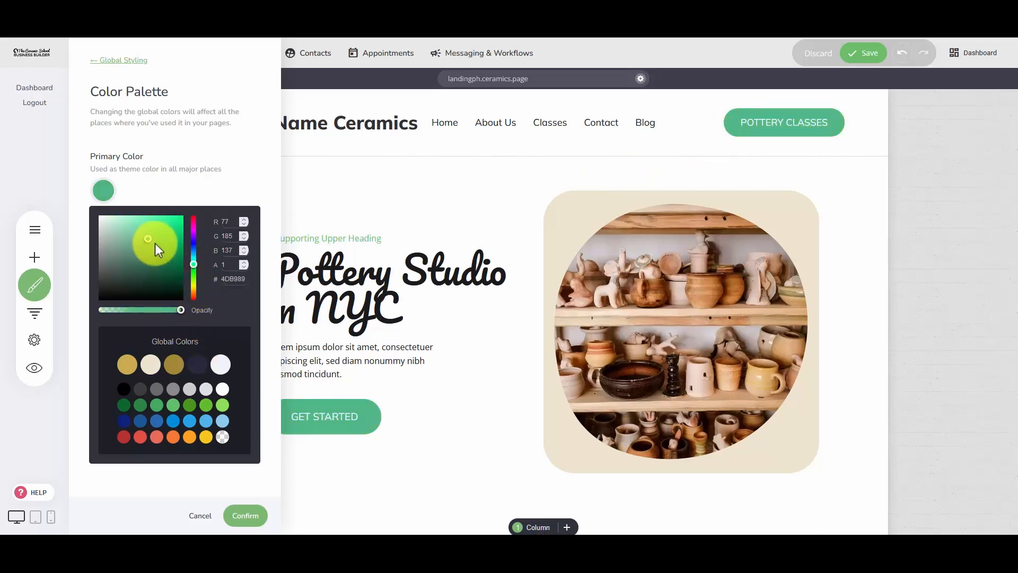
# Set the primary color of the global palette to muted gold (#C2A55C).
pyautogui.moveTo(155, 243)
pyautogui.mouseDown()
pyautogui.moveTo(160, 253)
pyautogui.moveTo(143, 234)
pyautogui.mouseUp()
pyautogui.click(193, 287)
pyautogui.click(113, 197)
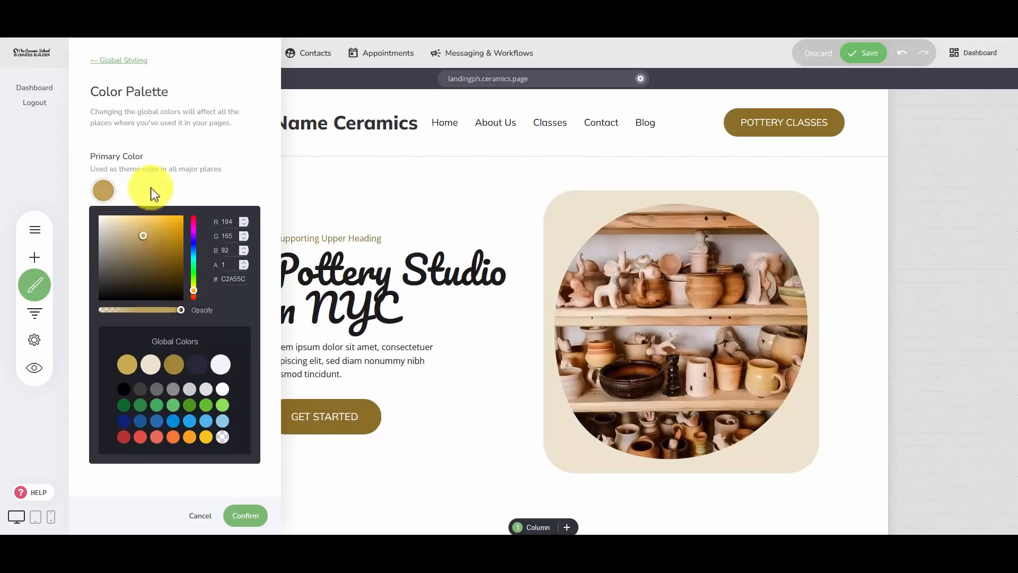
pyautogui.click(152, 182)
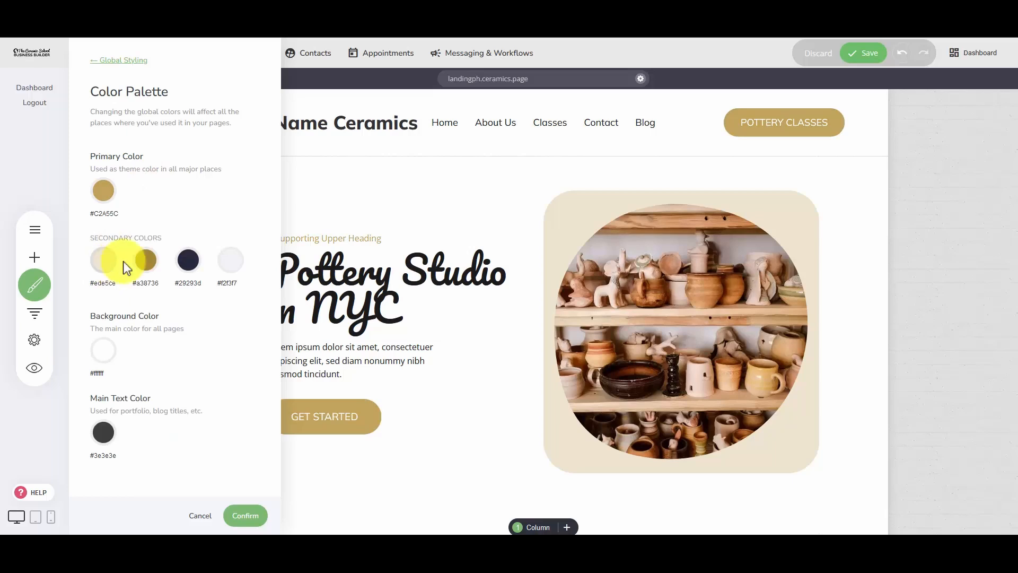
# Set the first secondary color of the global palette to golden yellow (#DAA714) and save the global style changes.
pyautogui.click(103, 277)
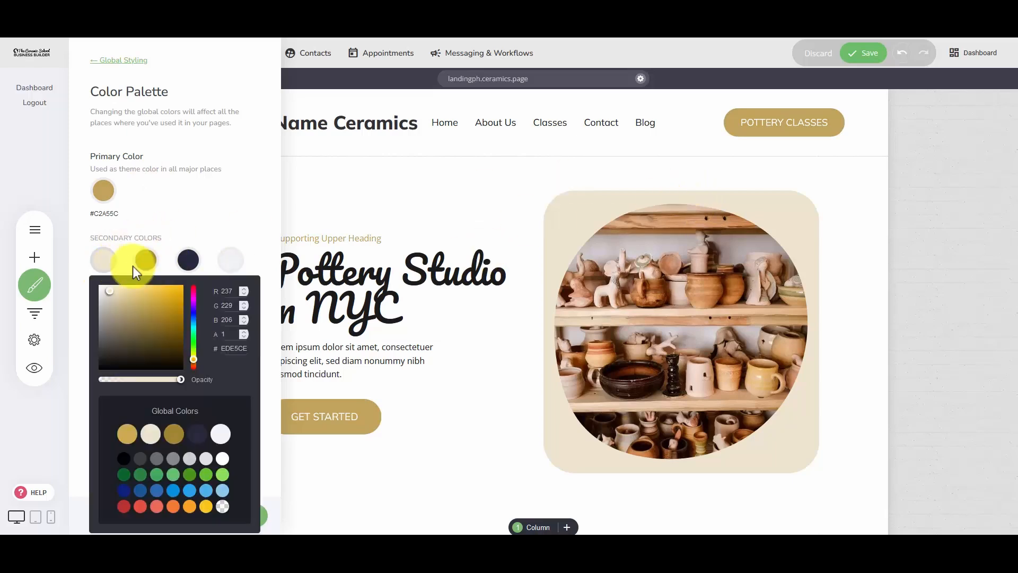
pyautogui.click(149, 319)
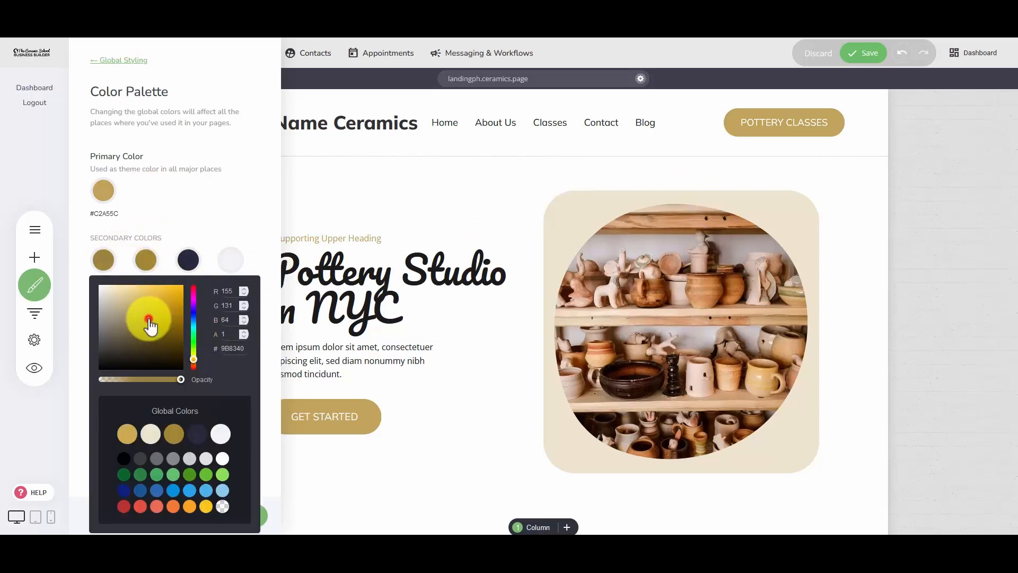
pyautogui.click(177, 303)
pyautogui.click(188, 230)
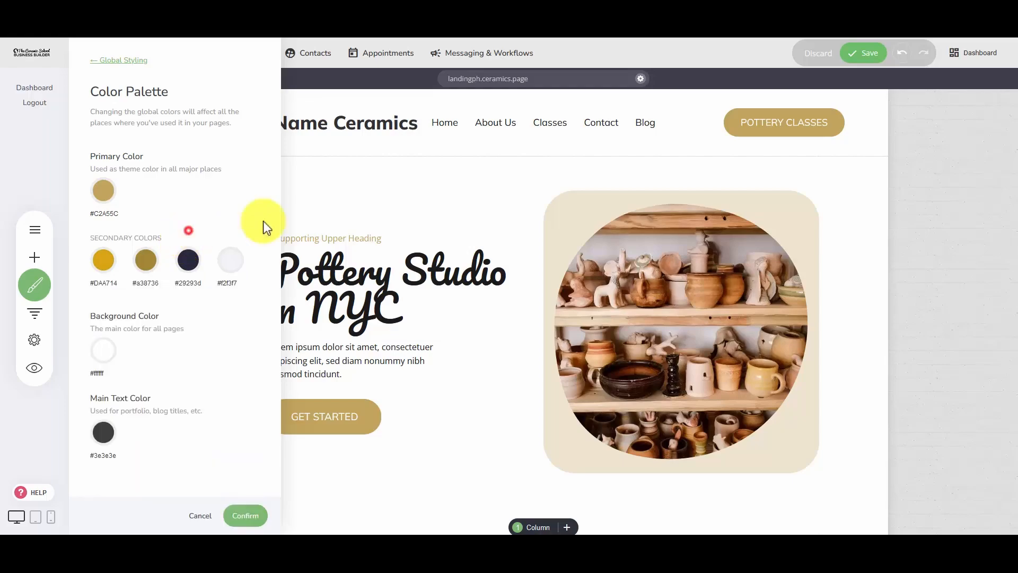
pyautogui.click(396, 218)
pyautogui.click(515, 281)
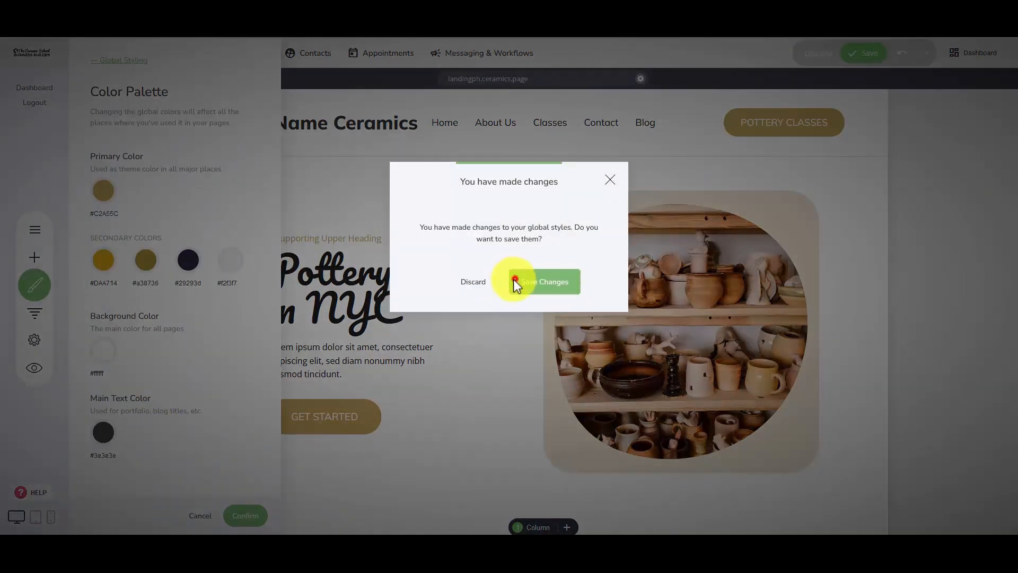
# Try the first secondary global color (#DAA714) as the hero GET STARTED button's color.
pyautogui.scroll(-7, 495, 298)
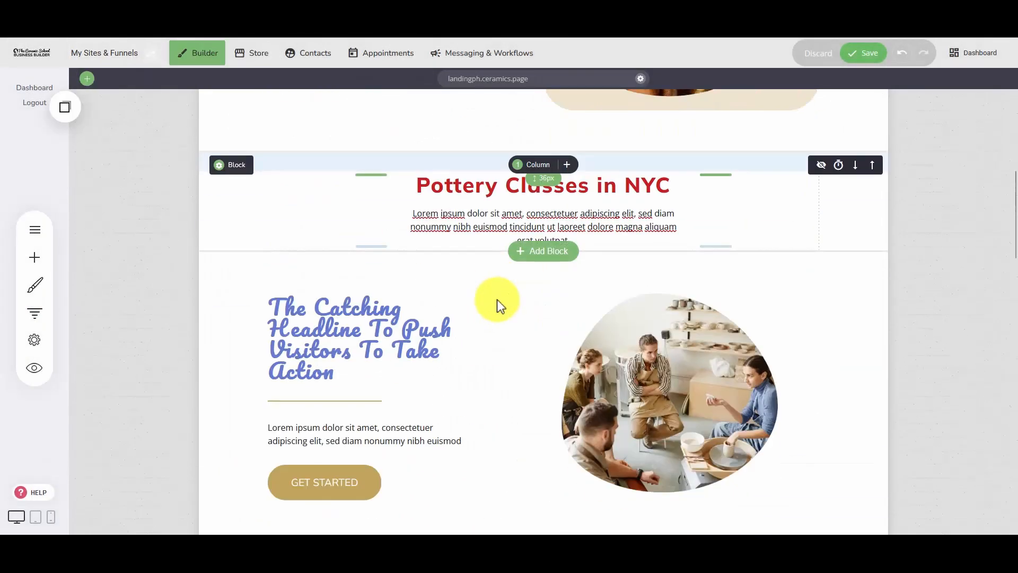
pyautogui.scroll(-5, 497, 299)
pyautogui.scroll(13, 529, 238)
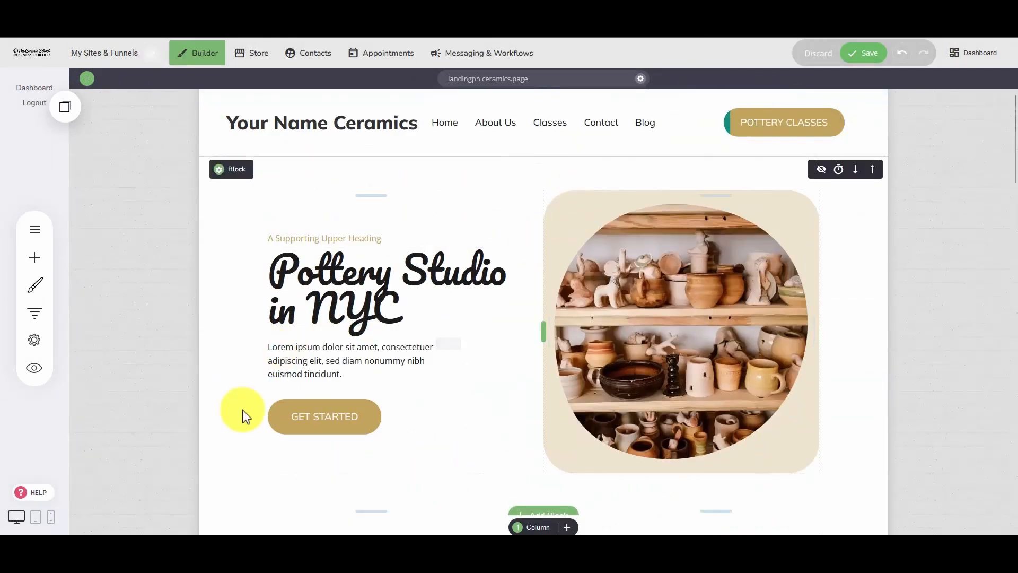
pyautogui.click(324, 421)
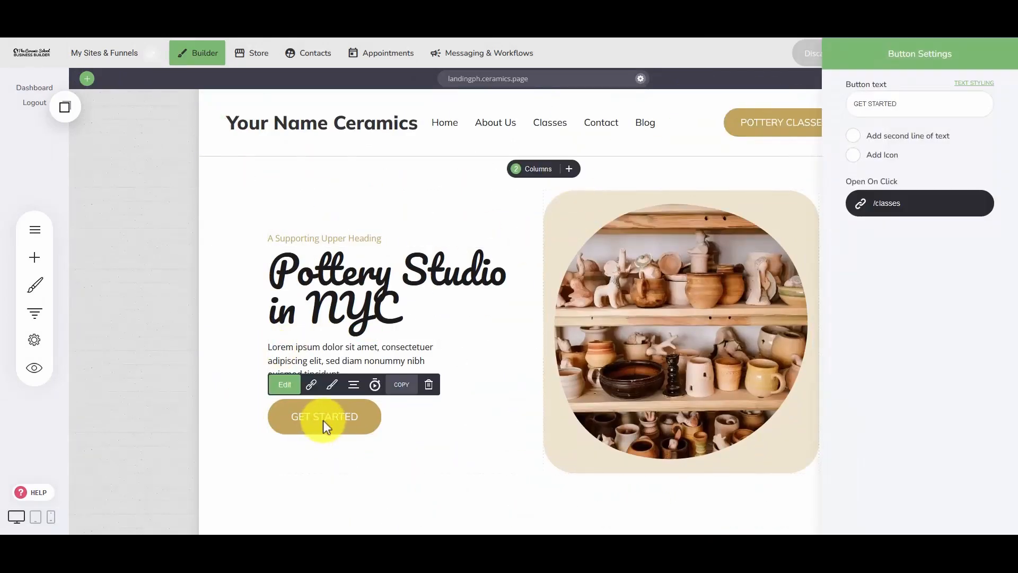
pyautogui.click(323, 420)
pyautogui.click(332, 417)
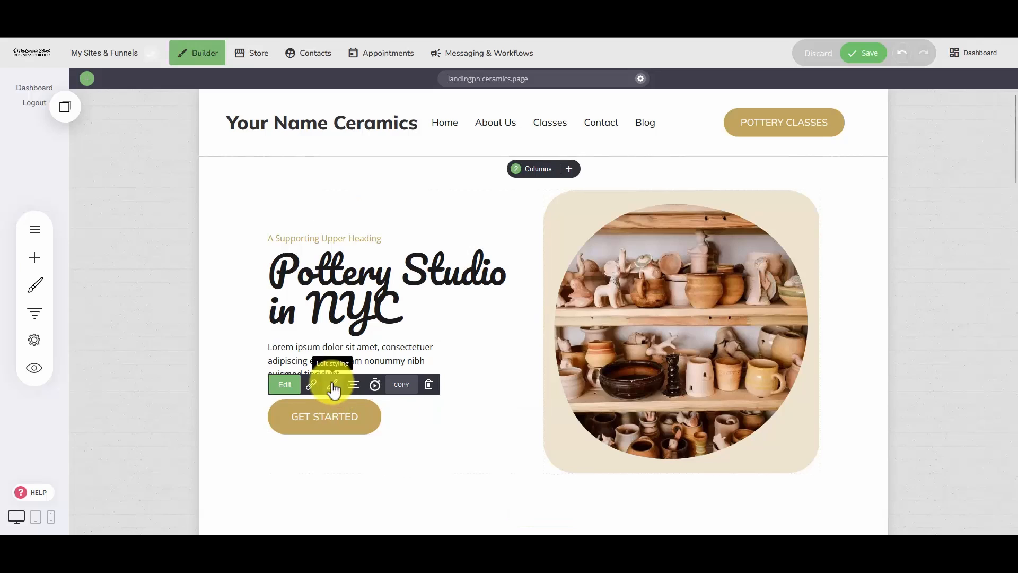
pyautogui.click(332, 386)
pyautogui.click(808, 92)
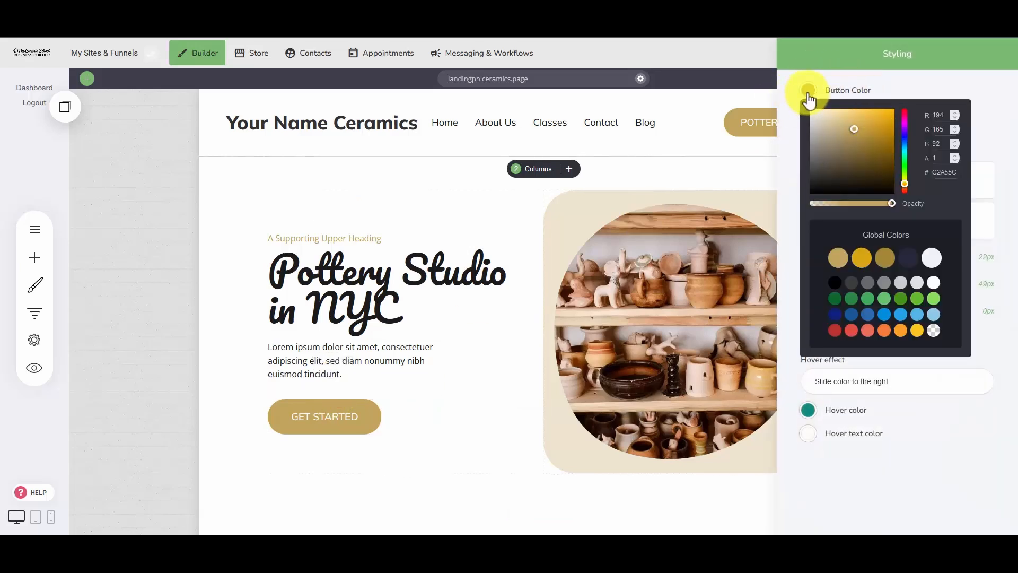
pyautogui.click(786, 113)
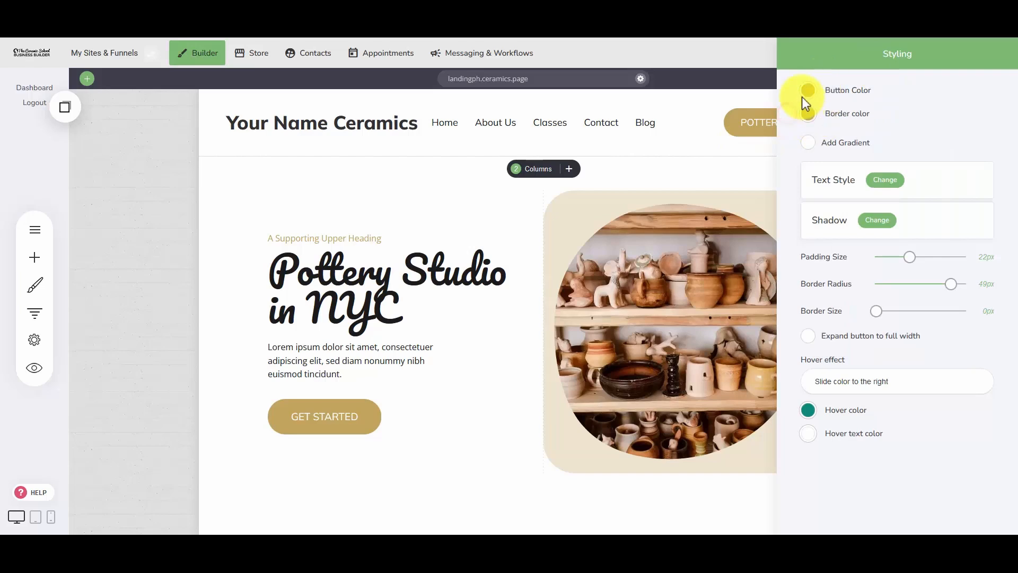
pyautogui.click(808, 89)
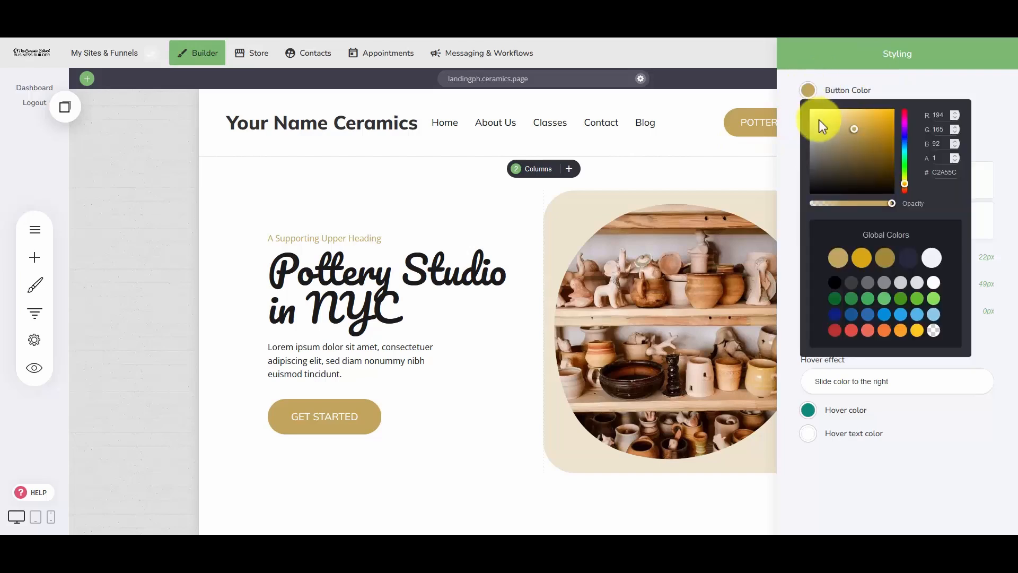
pyautogui.click(861, 265)
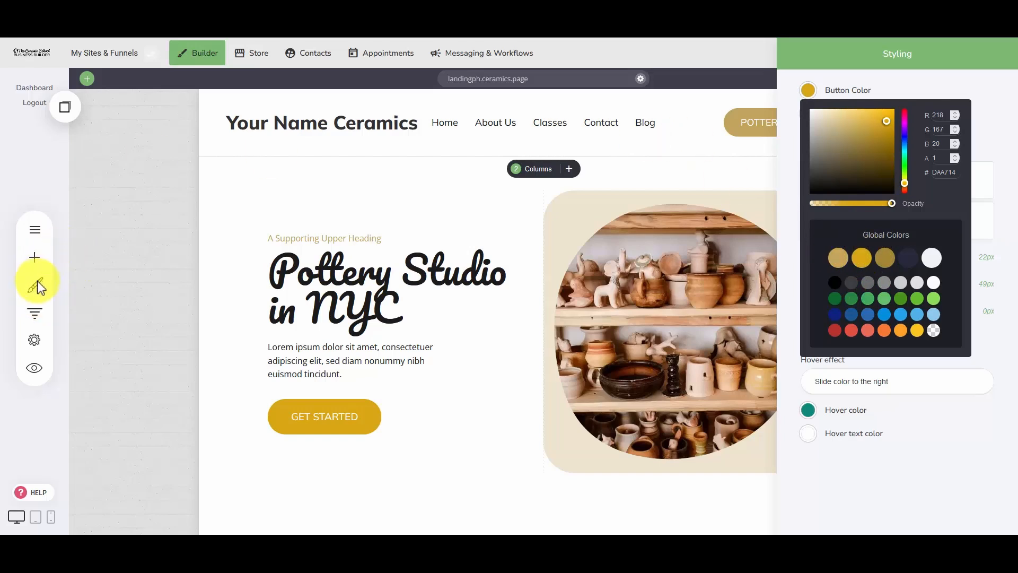
# Try blue (#2969B0) on the GET STARTED button, and return its color to the global primary gold (#C2A55C).
pyautogui.click(851, 314)
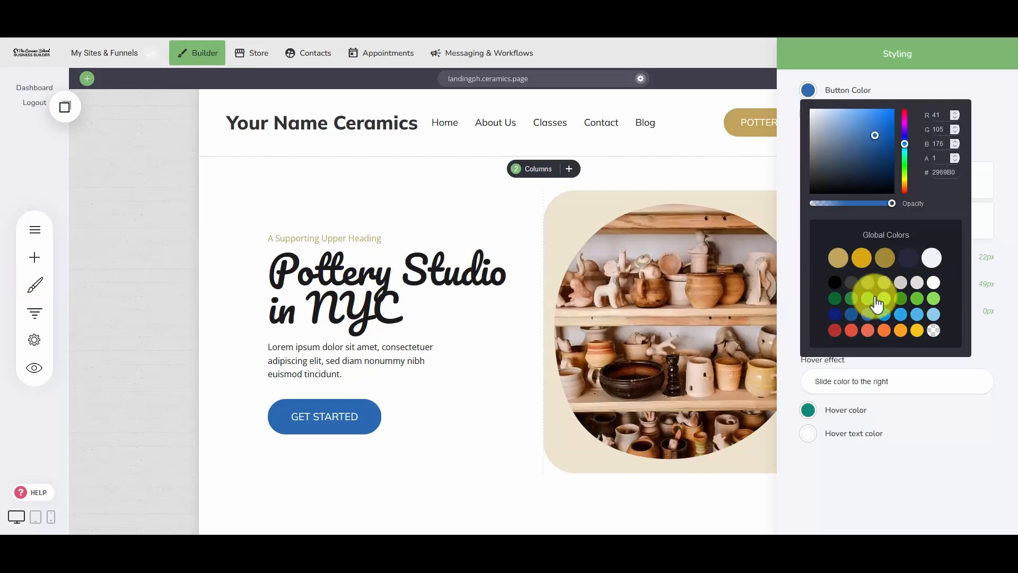
pyautogui.click(839, 258)
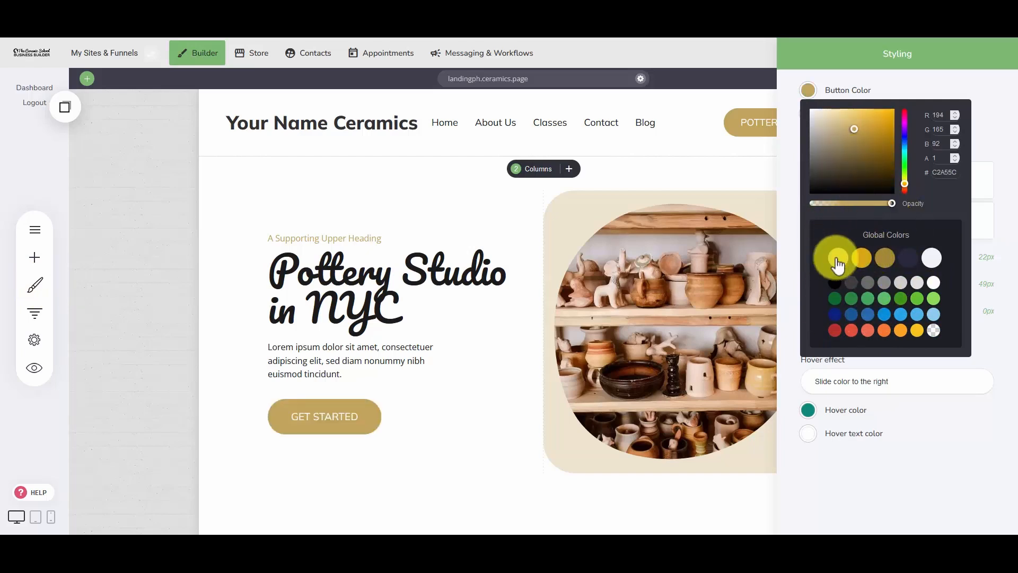
pyautogui.click(466, 247)
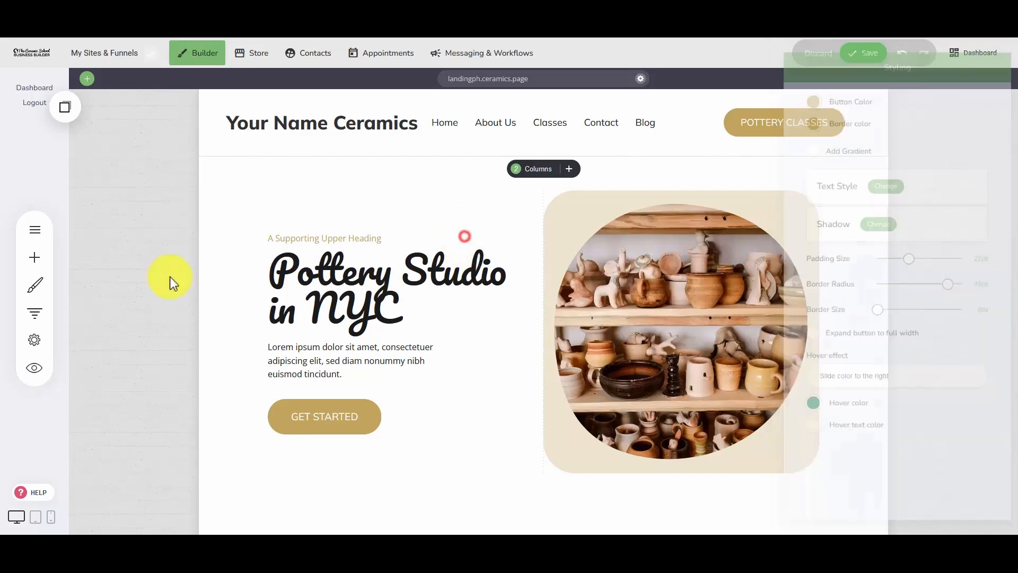
# Examine the global colors offered for the border color in the GET STARTED button's styling.
pyautogui.click(35, 285)
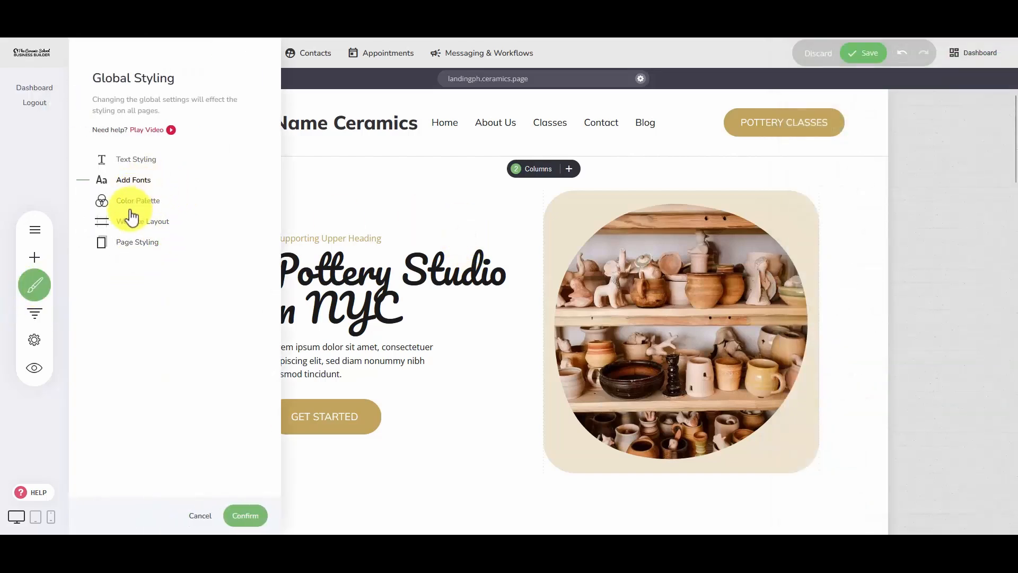
pyautogui.click(338, 209)
pyautogui.doubleClick(334, 419)
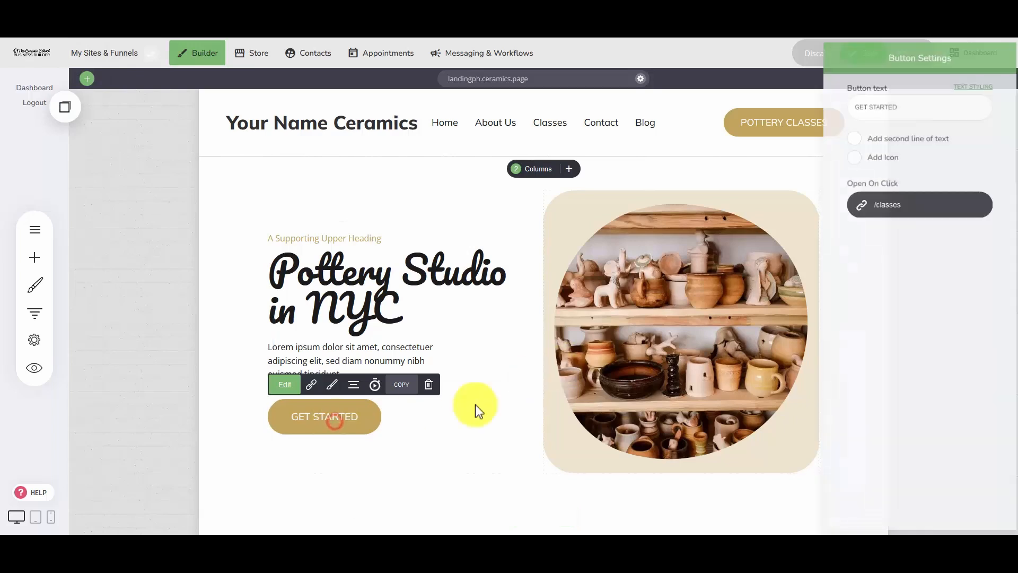
pyautogui.click(476, 412)
pyautogui.doubleClick(326, 414)
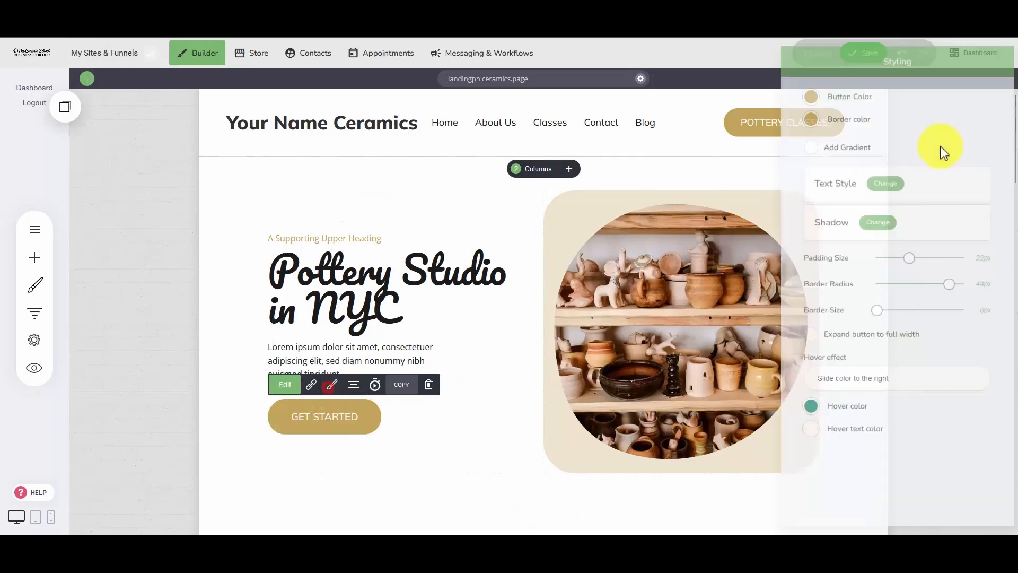
pyautogui.click(807, 113)
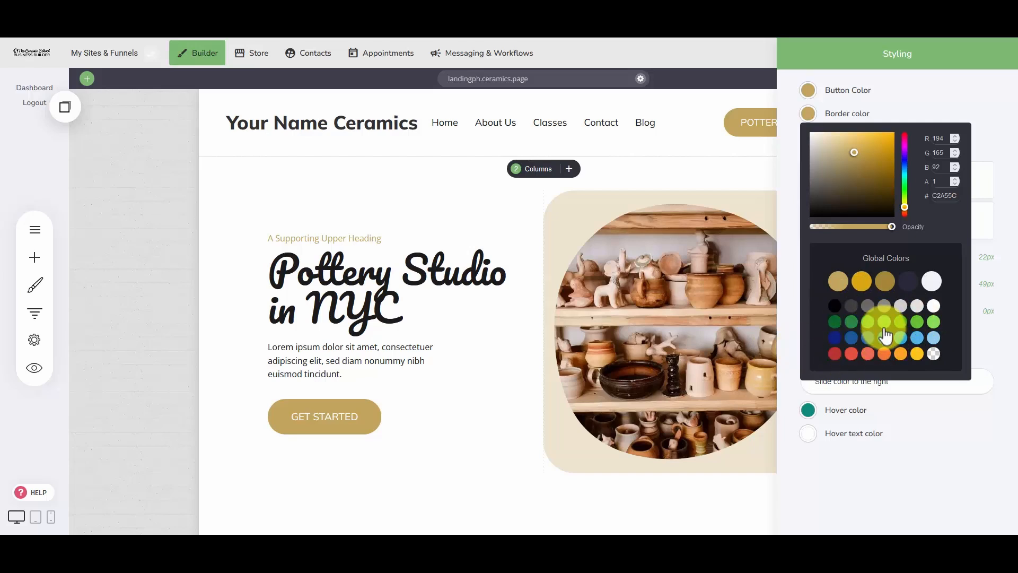
pyautogui.click(431, 342)
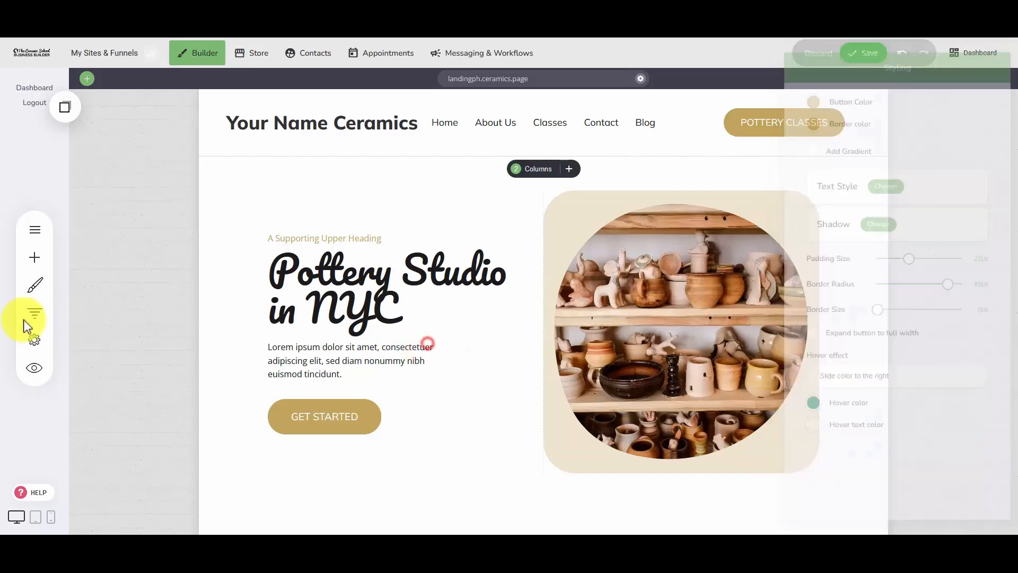
# Try the Full Width layout style in the global website layout settings.
pyautogui.click(34, 284)
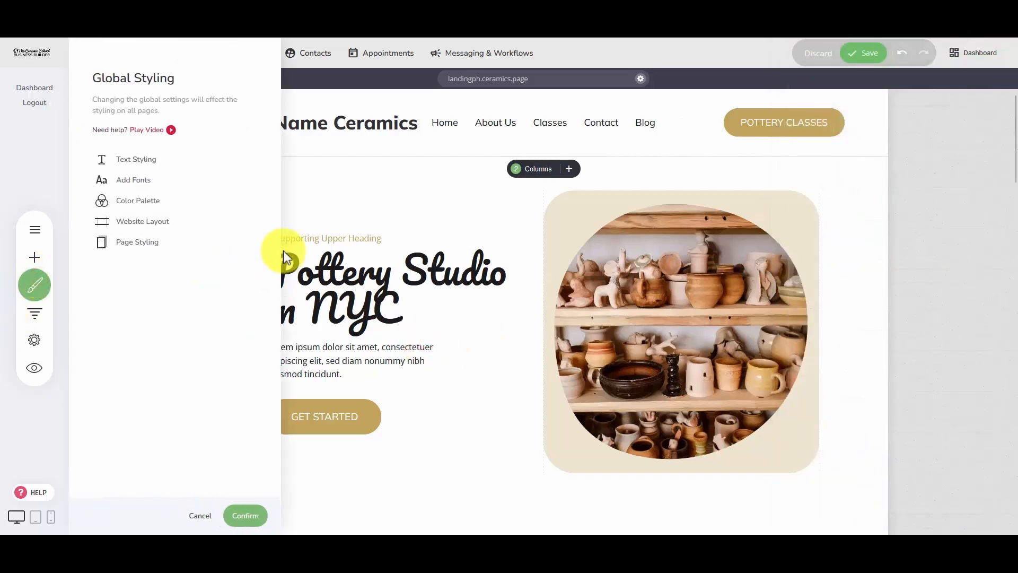
pyautogui.click(136, 223)
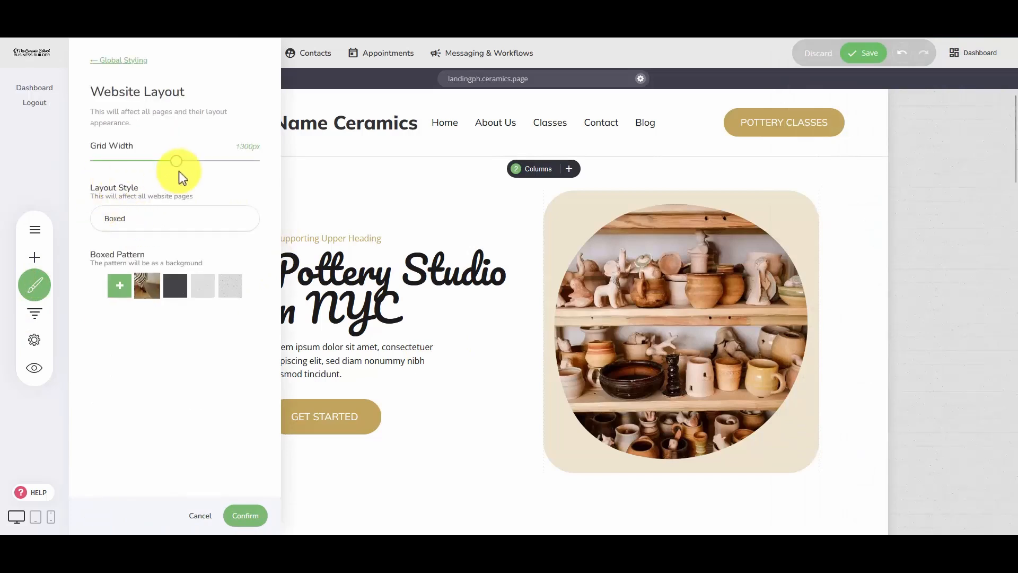
pyautogui.click(149, 216)
pyautogui.click(118, 243)
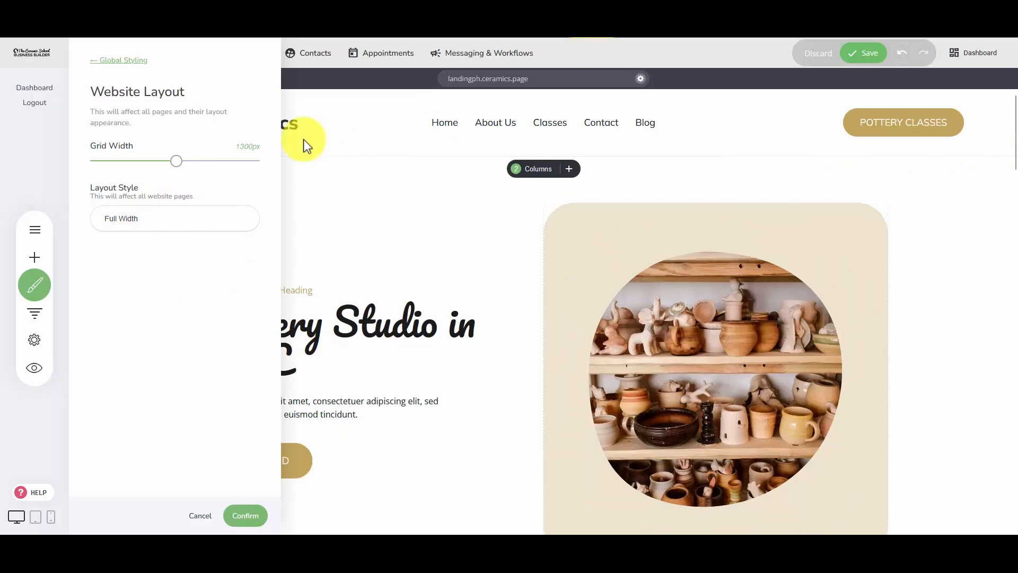
# Return the website's layout style to Boxed and set the grid width to 1220 px.
pyautogui.click(139, 212)
pyautogui.click(132, 249)
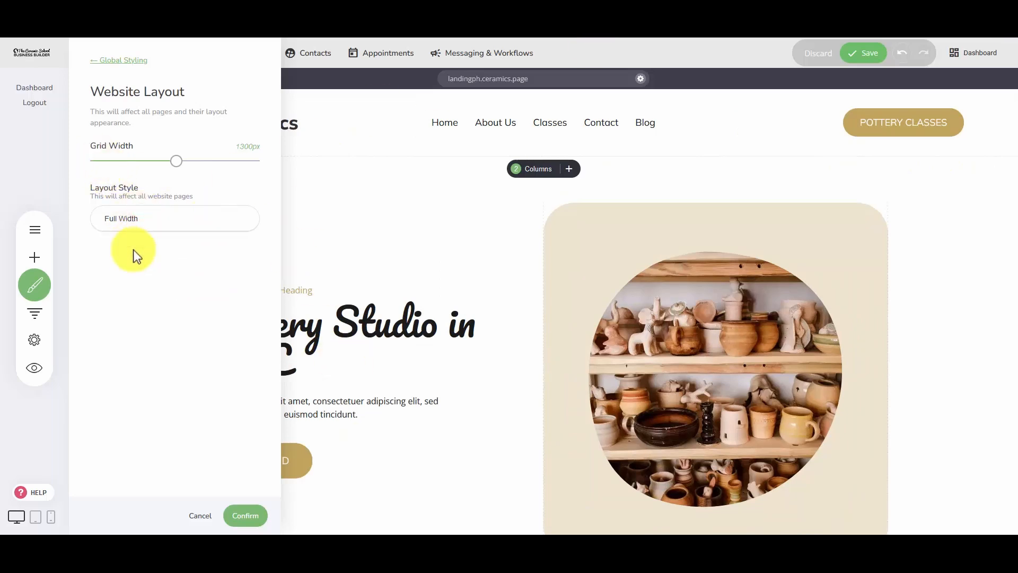
pyautogui.click(129, 227)
pyautogui.click(126, 251)
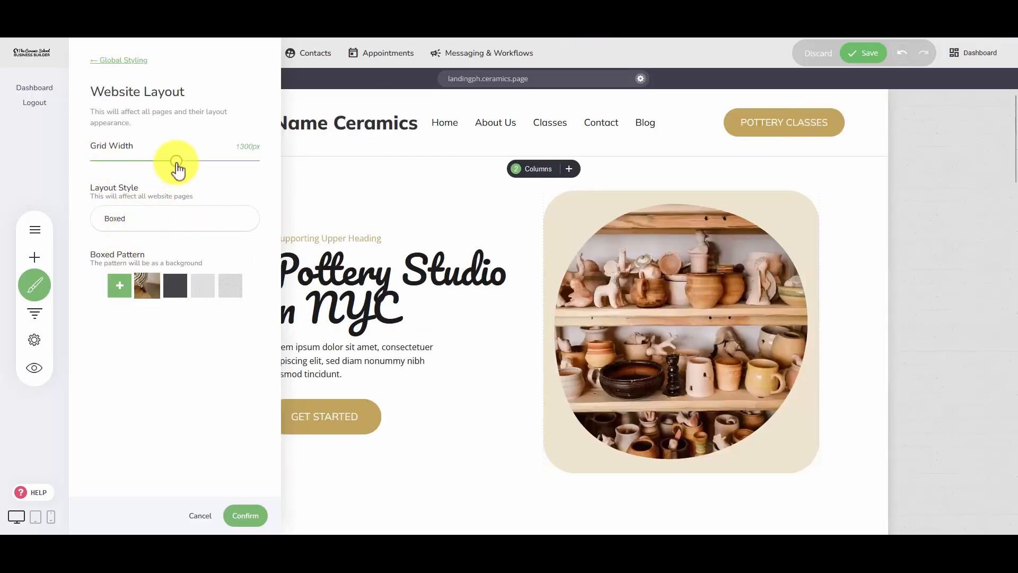
pyautogui.moveTo(177, 165)
pyautogui.mouseDown()
pyautogui.moveTo(134, 166)
pyautogui.moveTo(175, 167)
pyautogui.moveTo(166, 165)
pyautogui.mouseUp()
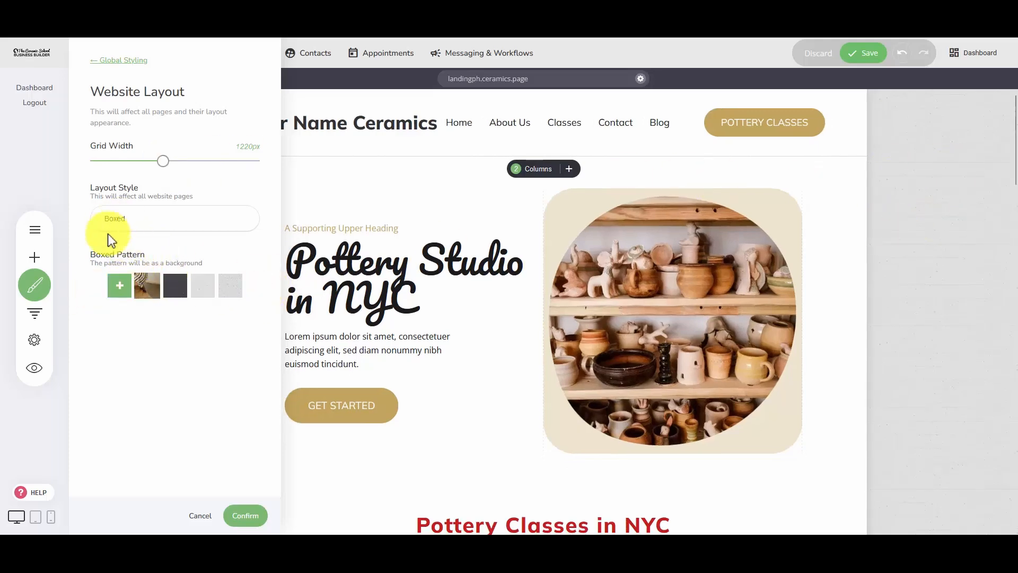
# Try the dark and the last light grey boxed patterns, and the pottery shelves image as a custom background pattern.
pyautogui.click(173, 292)
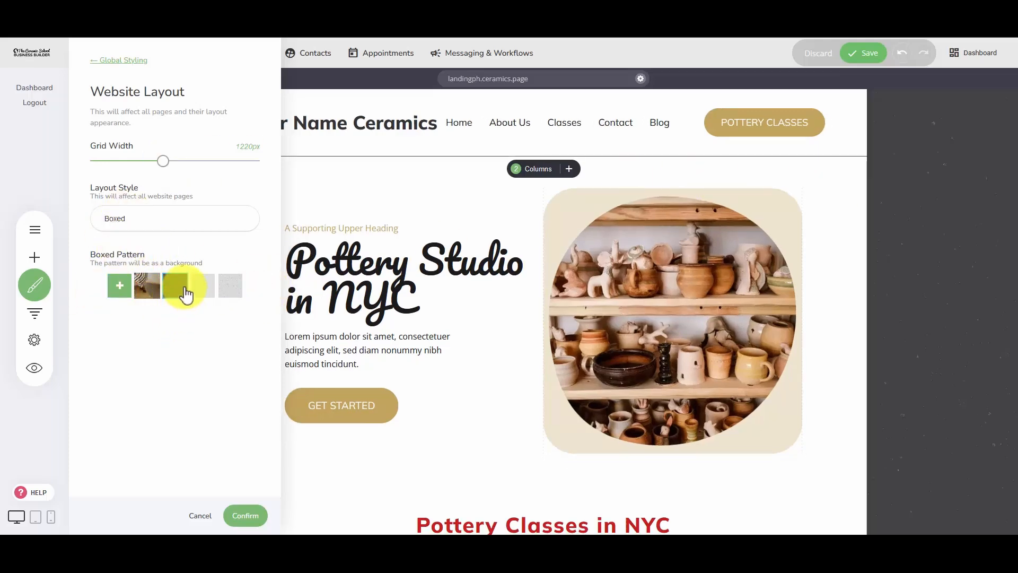
pyautogui.click(230, 289)
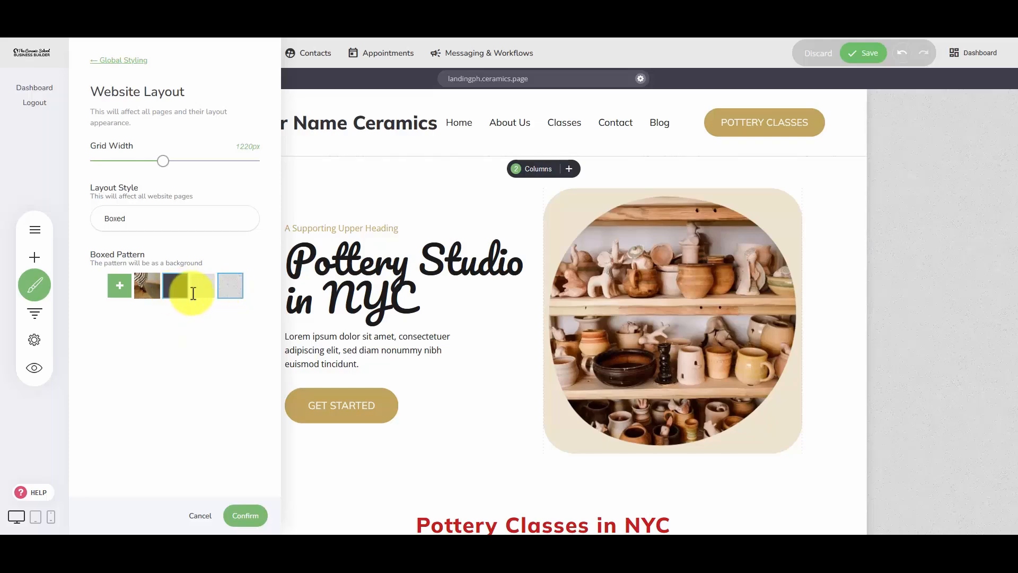
pyautogui.click(115, 289)
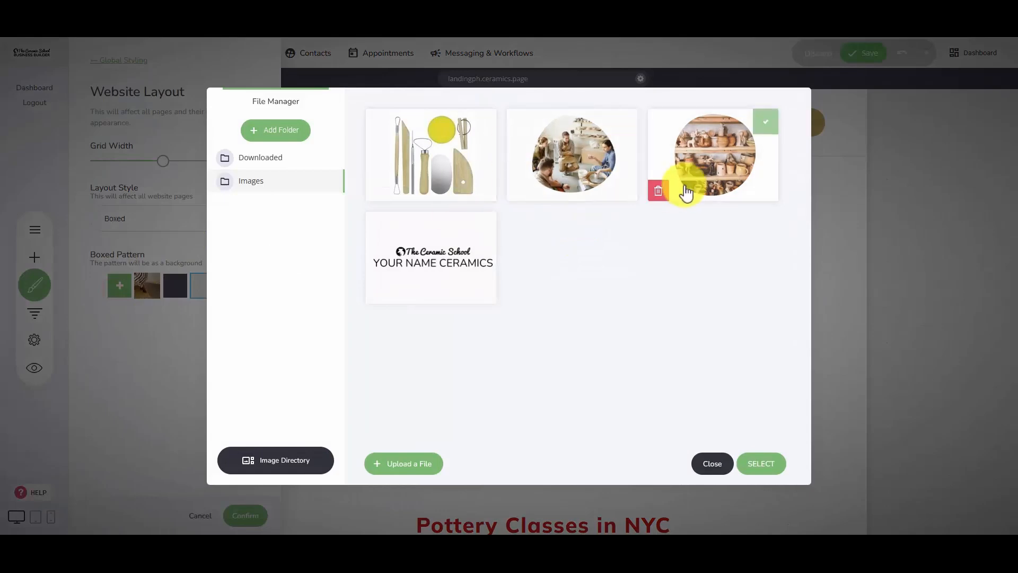
pyautogui.click(714, 161)
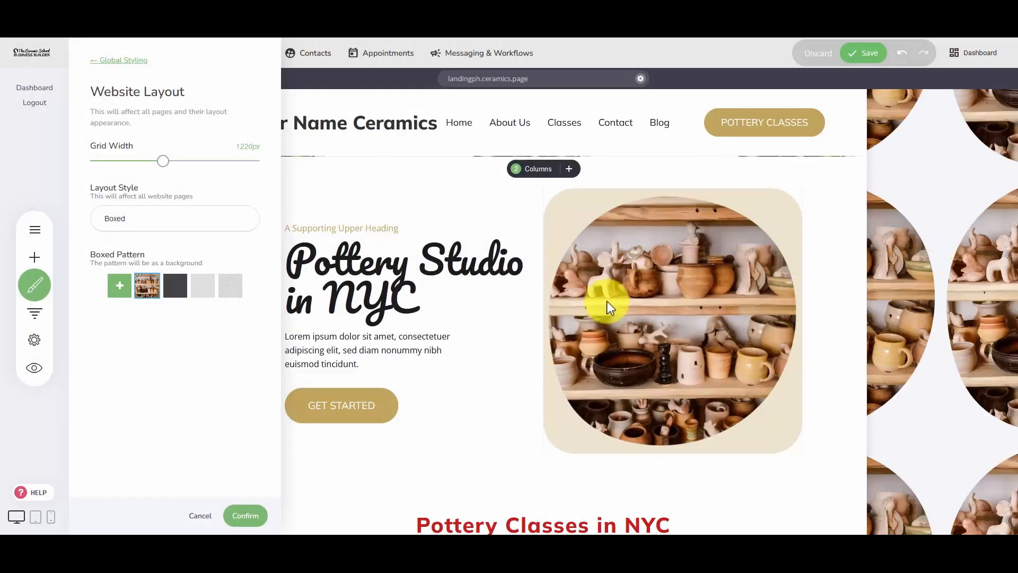
# Set the website's boxed pattern to the dark textured background.
pyautogui.click(178, 289)
pyautogui.click(174, 351)
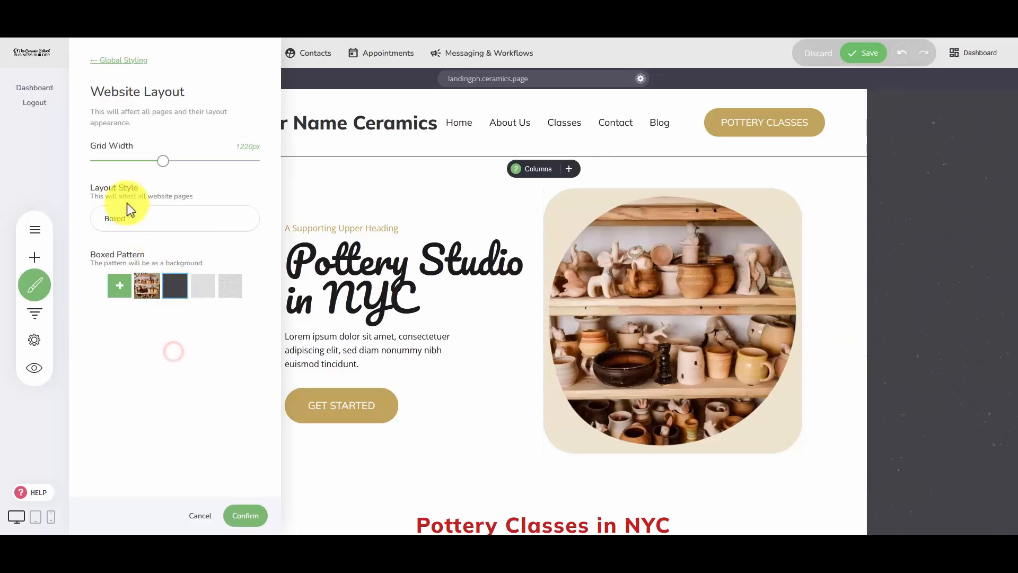
# Examine the background image, image repeat and background color options in the current page's styling, and return to the global styling overview.
pyautogui.click(125, 60)
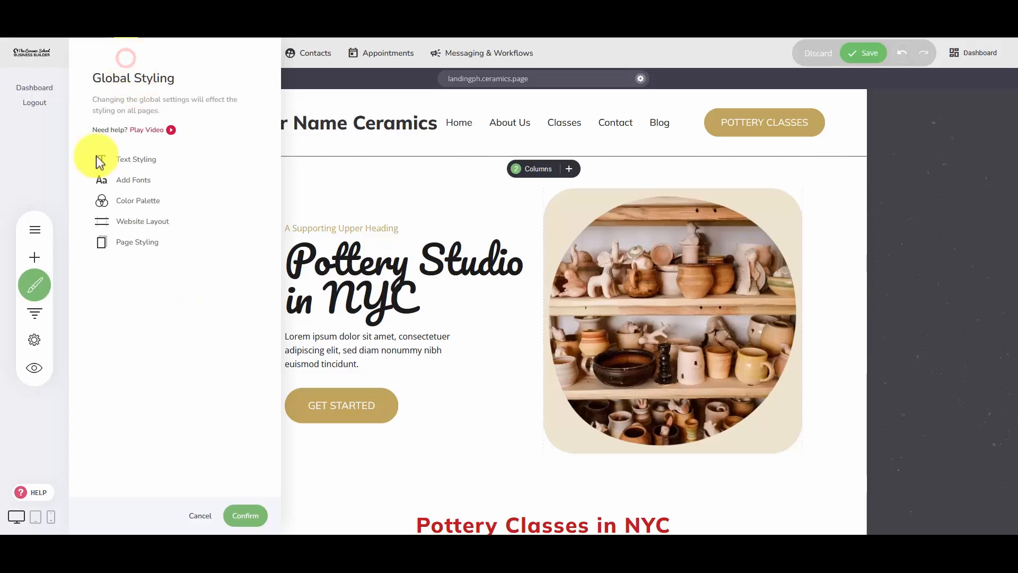
pyautogui.click(139, 249)
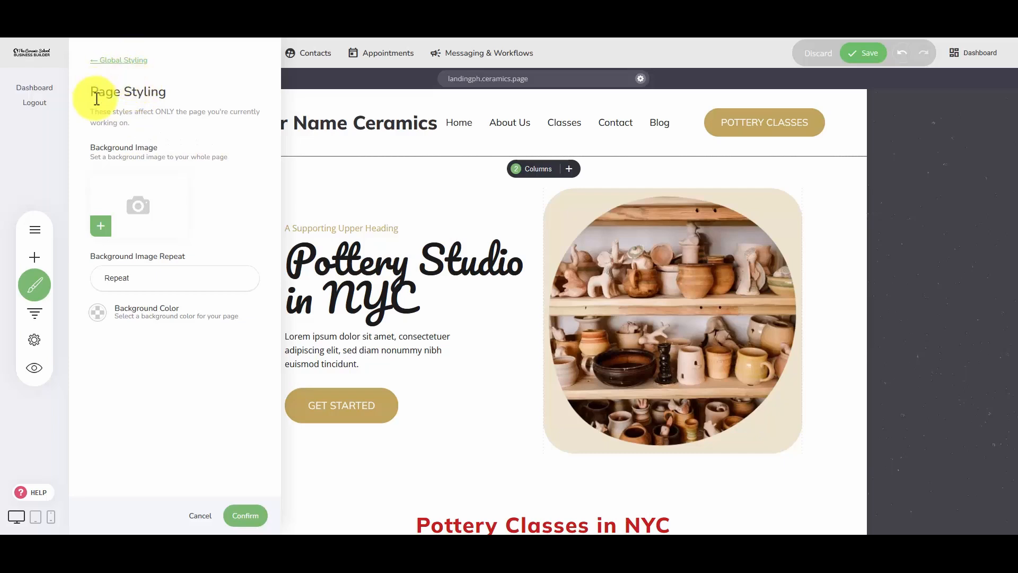
pyautogui.click(130, 66)
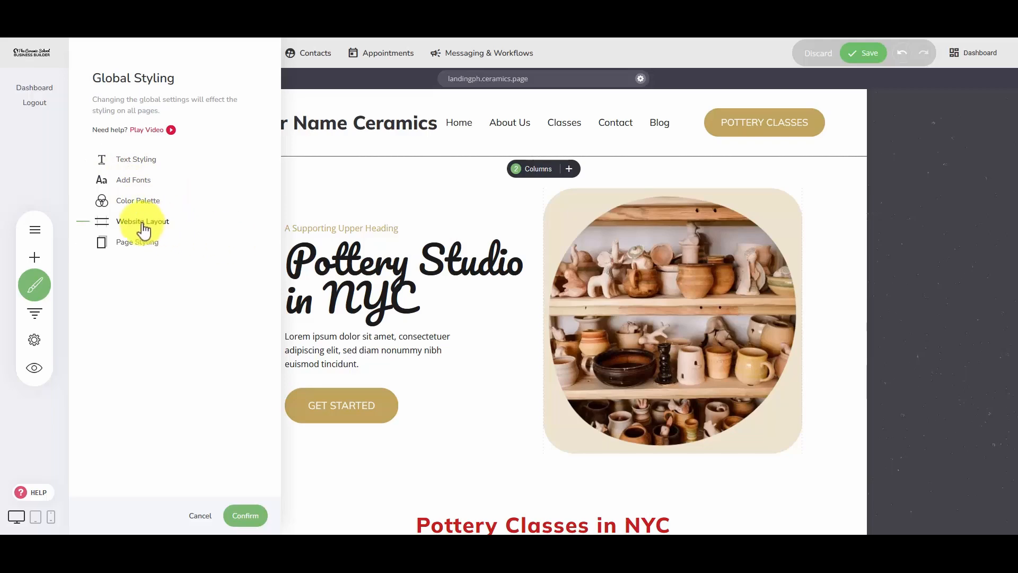
# Close the global styling settings, saving the changes, and look over the homepage sections against the new background.
pyautogui.click(424, 306)
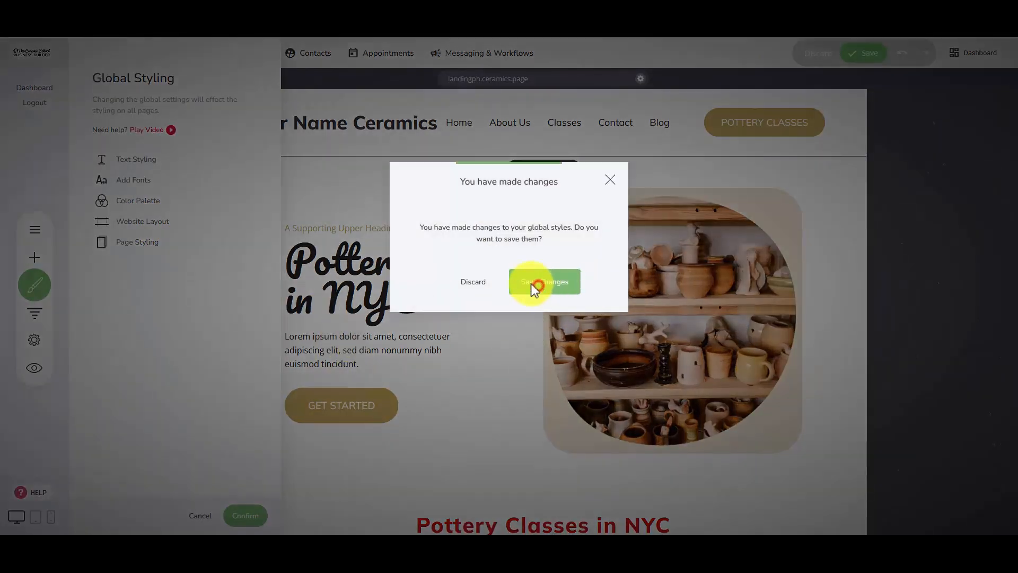
pyautogui.click(531, 282)
pyautogui.scroll(-3, 424, 334)
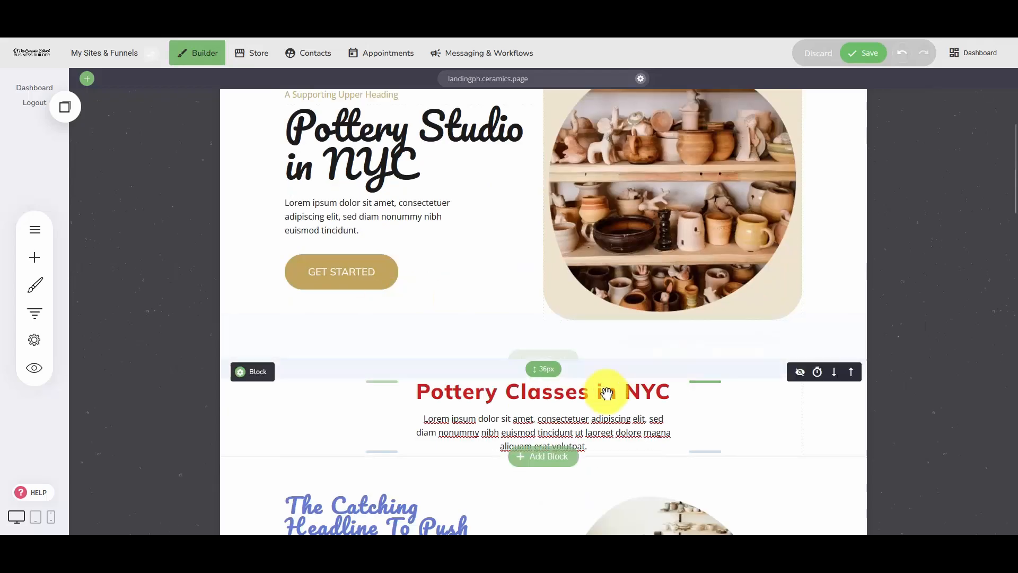
pyautogui.scroll(-5, 607, 393)
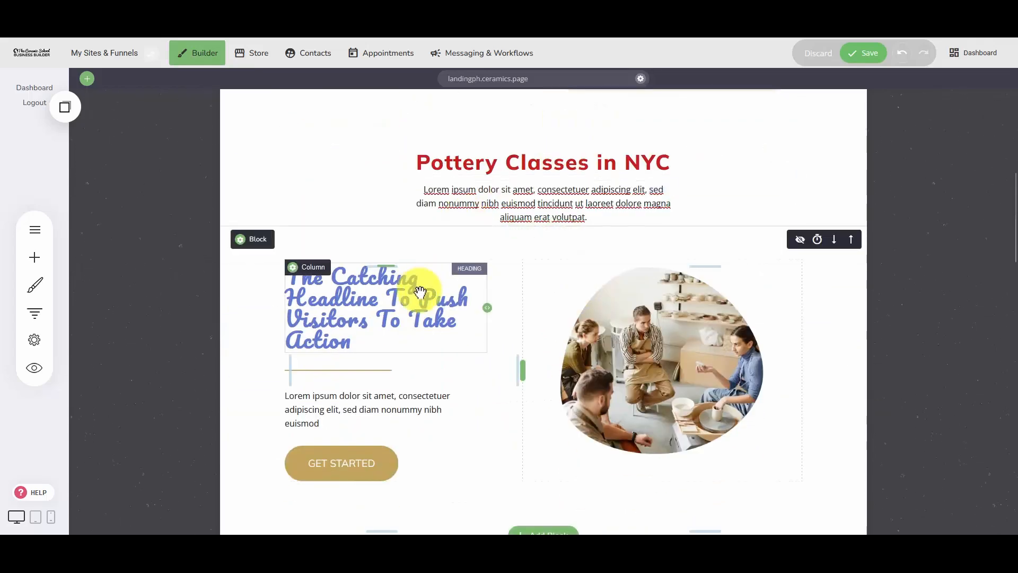
pyautogui.scroll(-5, 420, 292)
pyautogui.scroll(8, 496, 345)
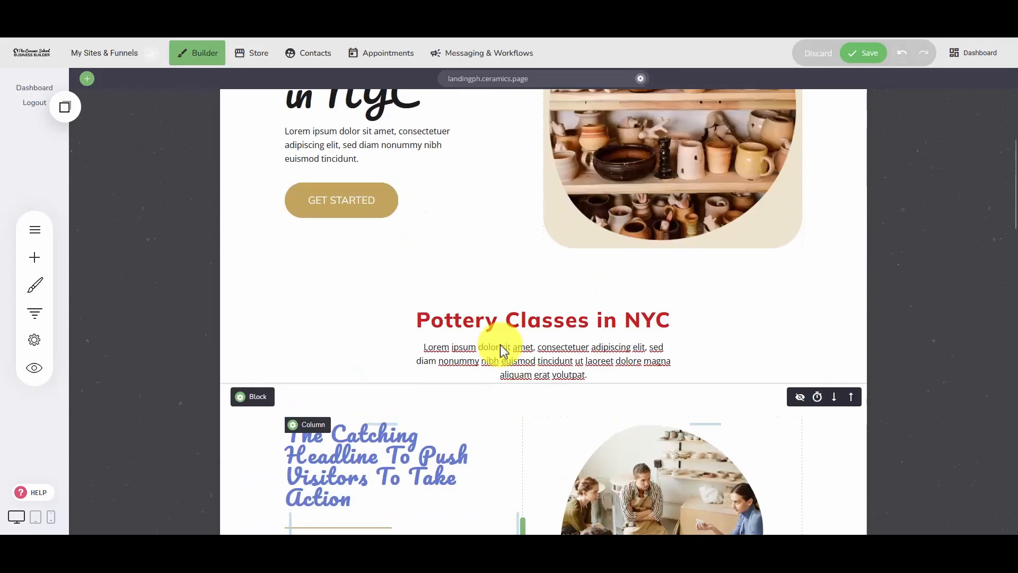
pyautogui.scroll(4, 501, 346)
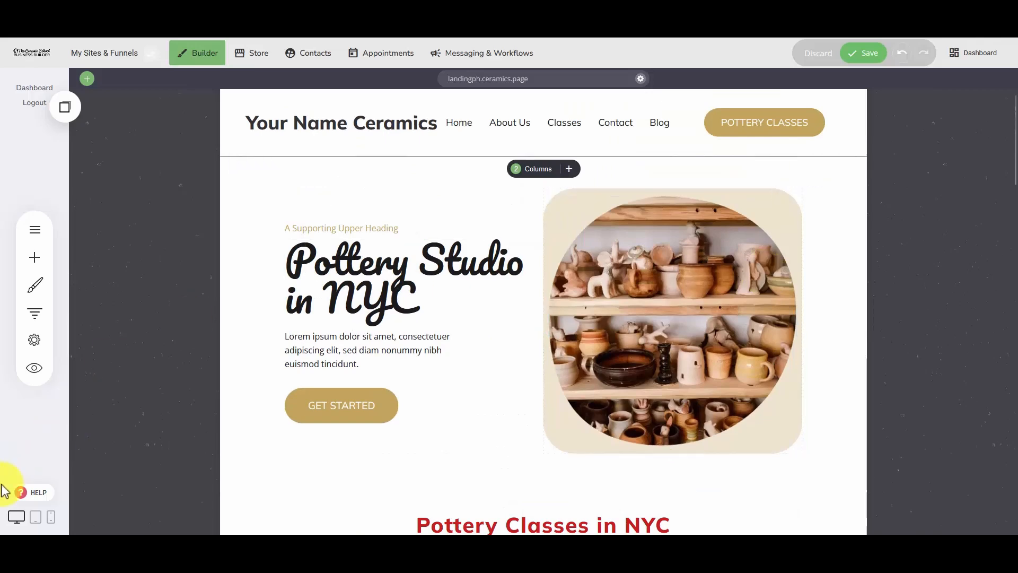
# Open the builder's help resources.
pyautogui.click(43, 499)
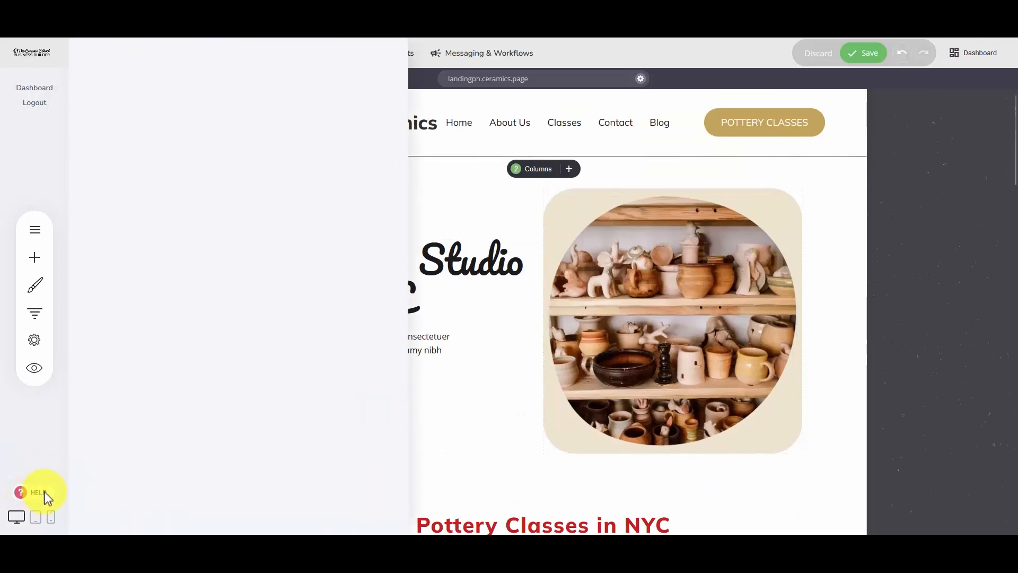